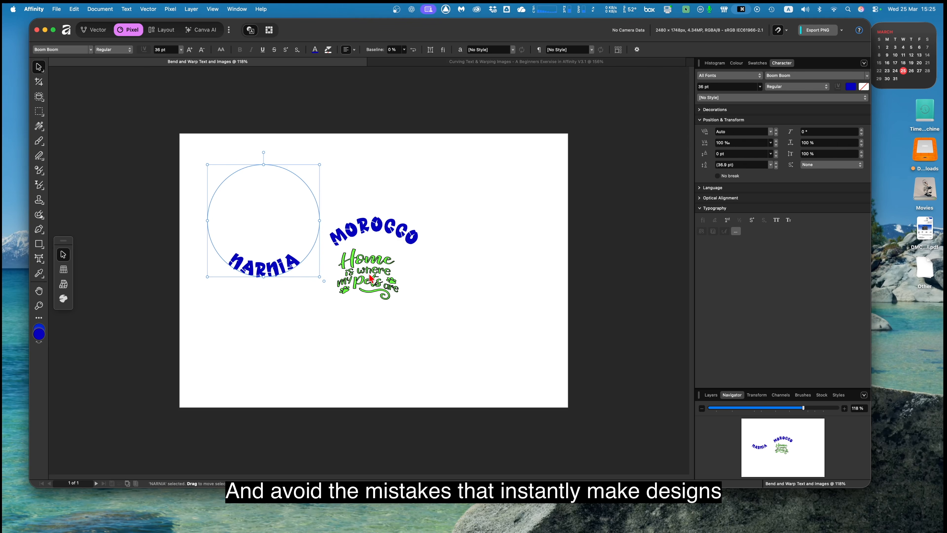
Look over the curved-text samples and the "Curving Text & Warping Images" design in the two open documents
left_click(371, 278)
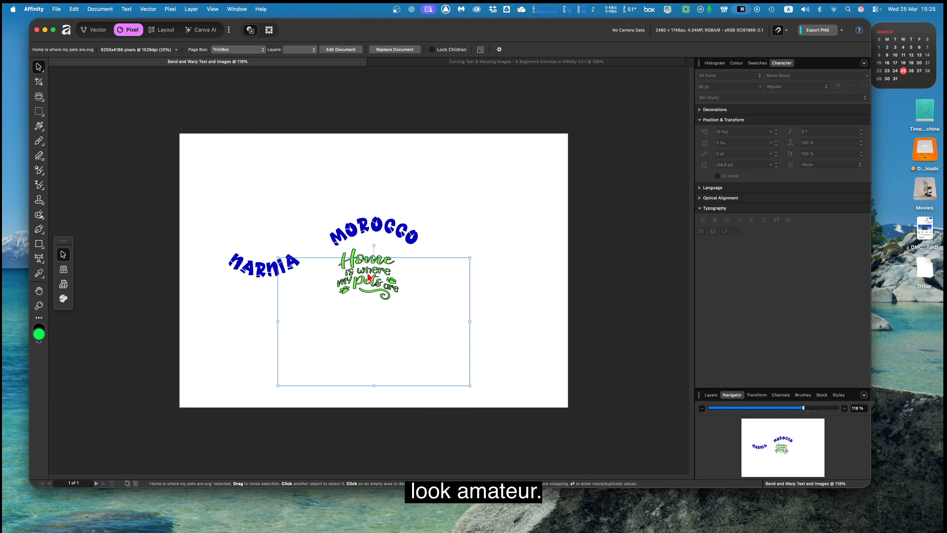
left_click(390, 234)
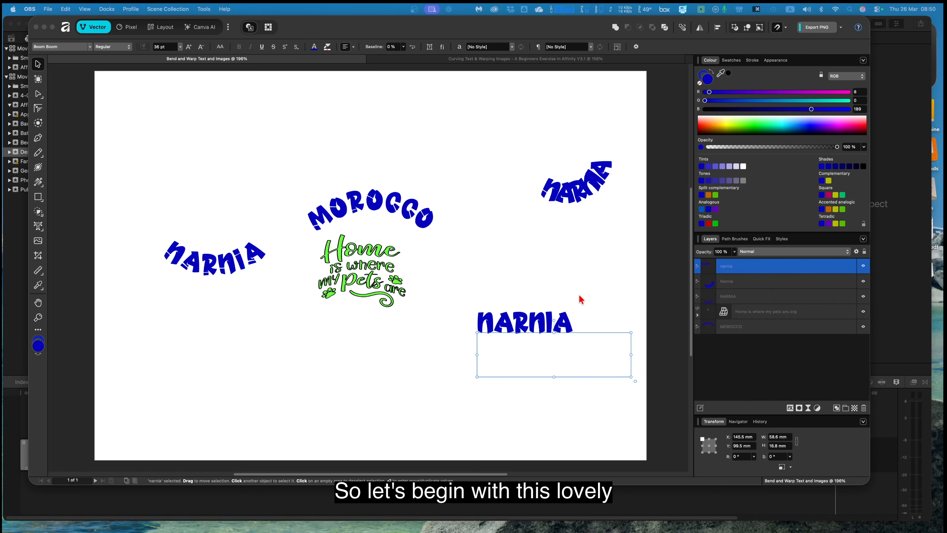
scroll(434, 104, "right", 1)
scroll(435, 108, "right", 3)
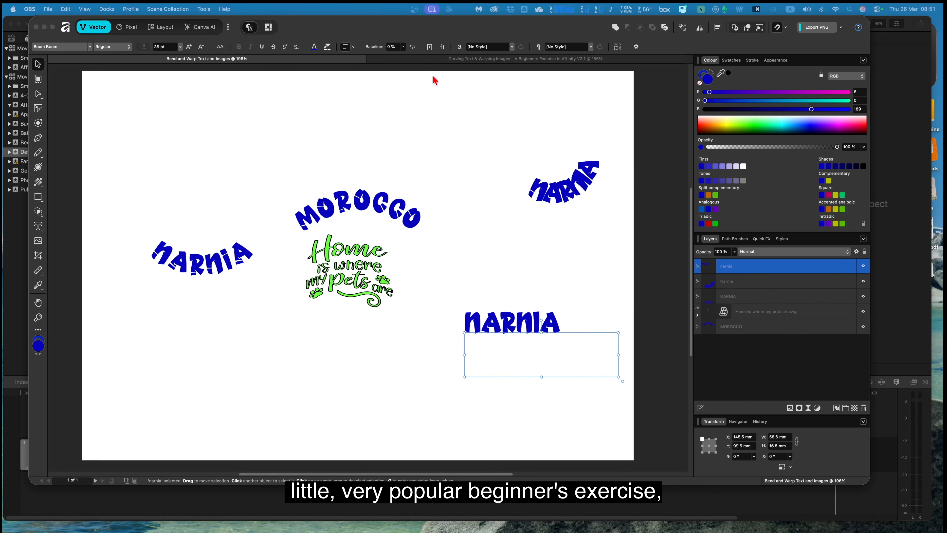
left_click(431, 61)
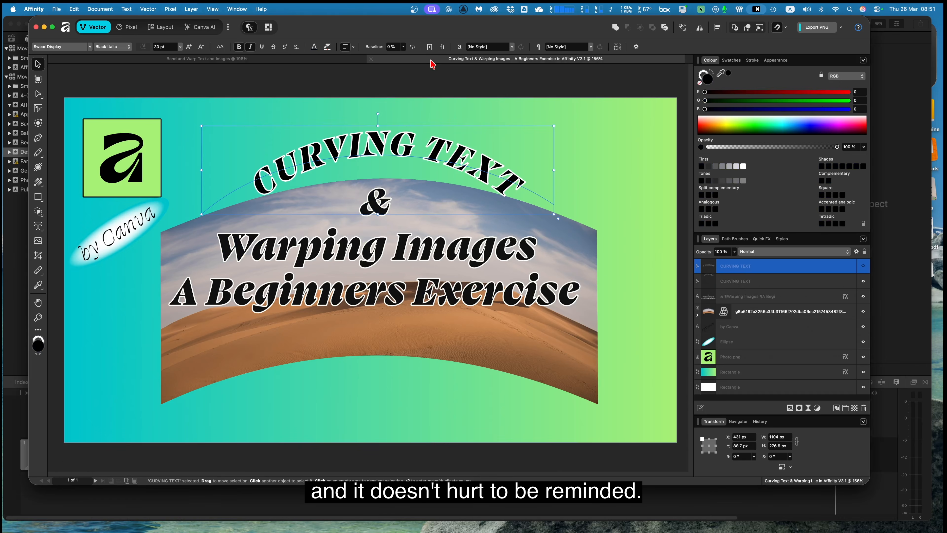
left_click(602, 120)
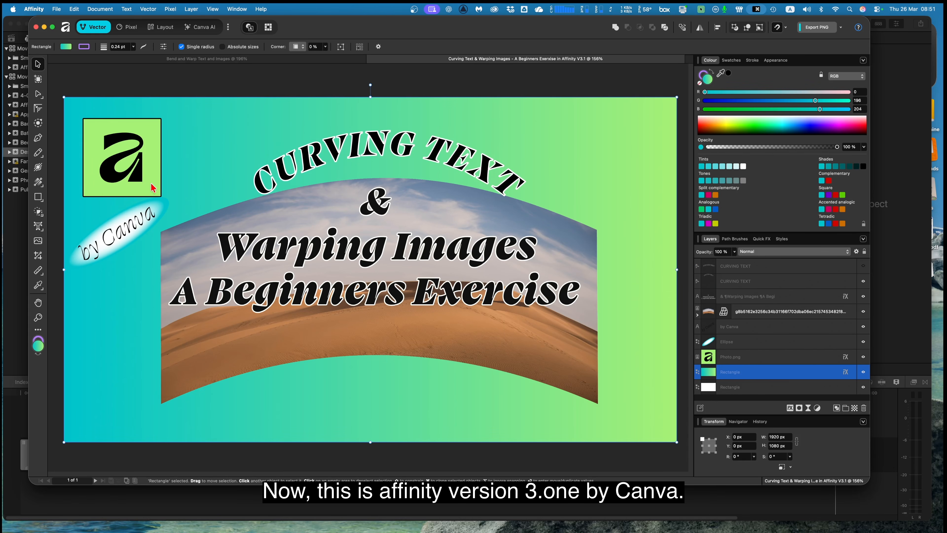
scroll(307, 65, "right", 1)
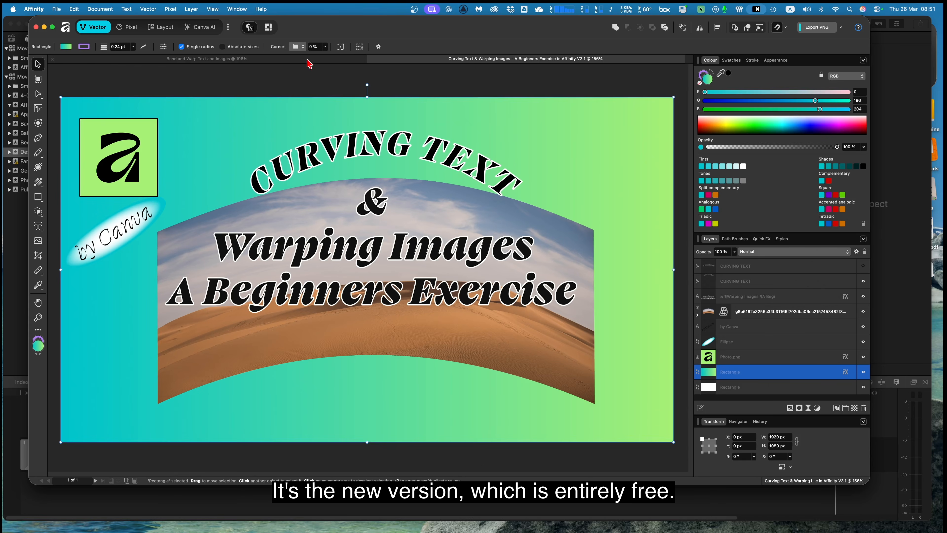
left_click(308, 61)
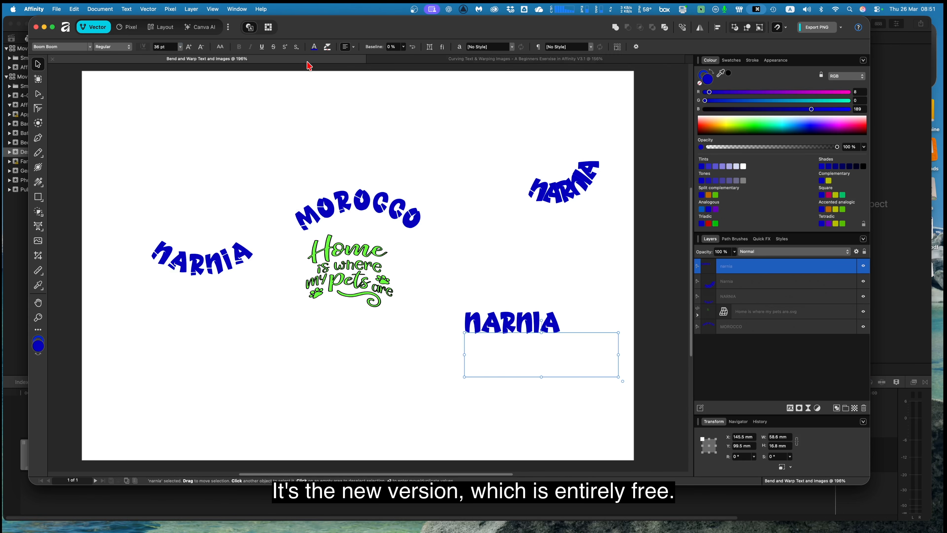
Inspect the circular NARNIA text, the arched MOROCCO text, the warped pets artwork and the lower NARNIA text by selecting each
left_click(204, 260)
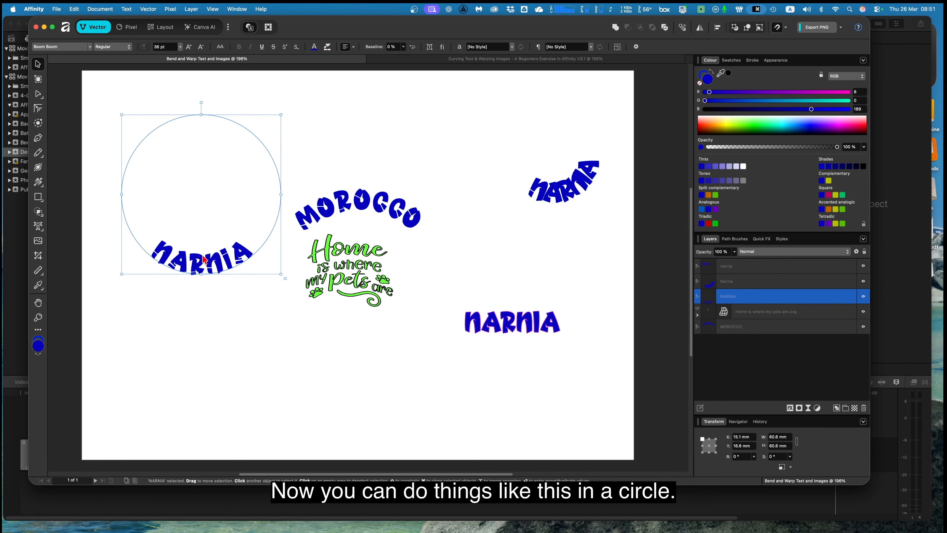
left_click(356, 205)
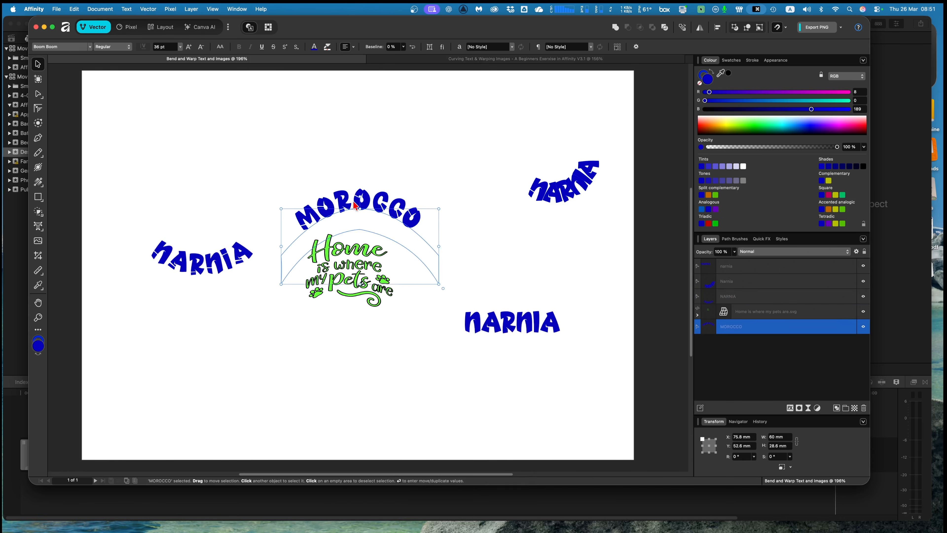
left_click(354, 294)
scroll(355, 288, "right", 1)
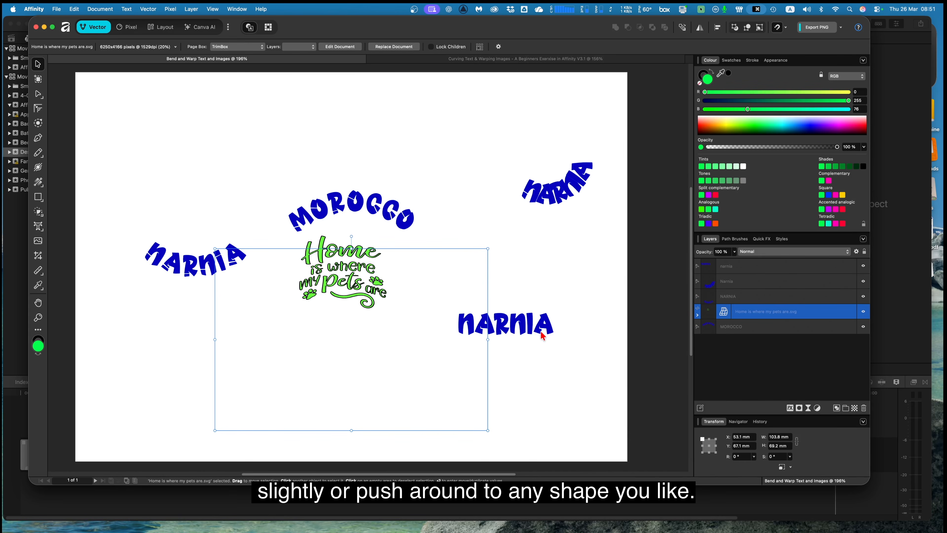
left_click(531, 330)
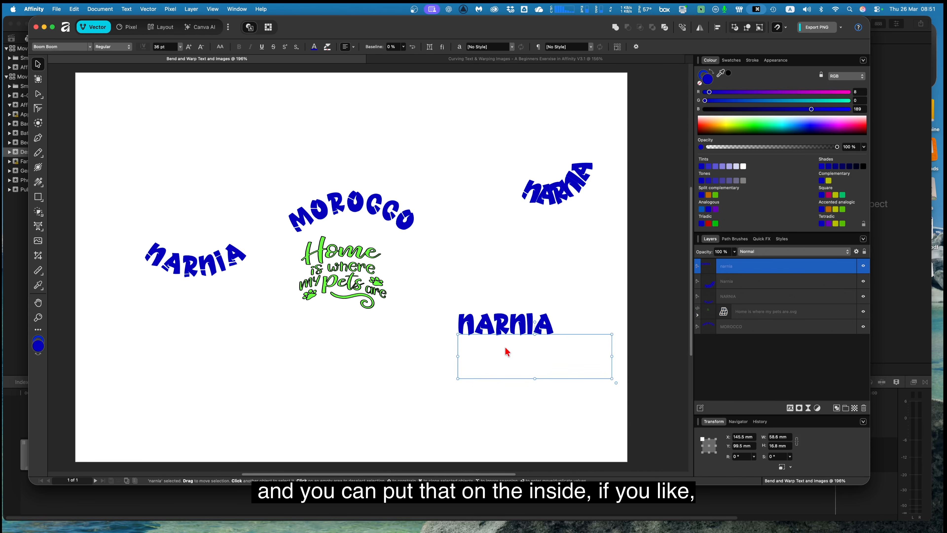
Reposition the path text's start and end markers on the small upper NARNIA circle so the word arches over its outside top
left_click(553, 195)
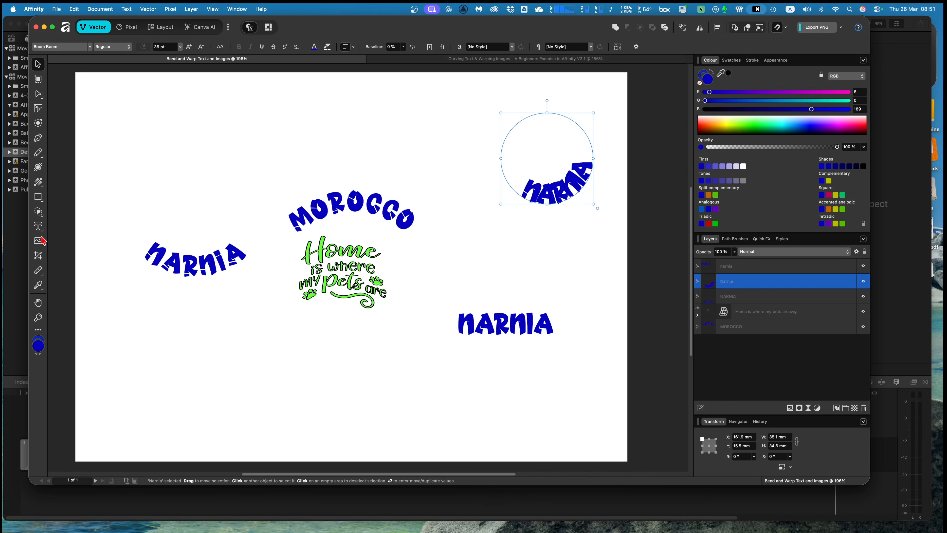
left_click(37, 226)
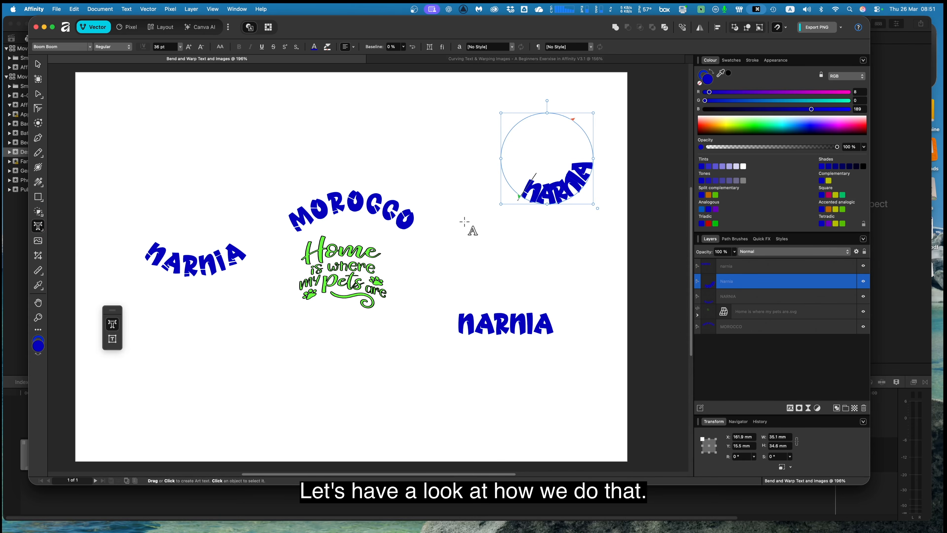
left_click_drag(520, 200, 567, 190)
left_click_drag(574, 122, 594, 157)
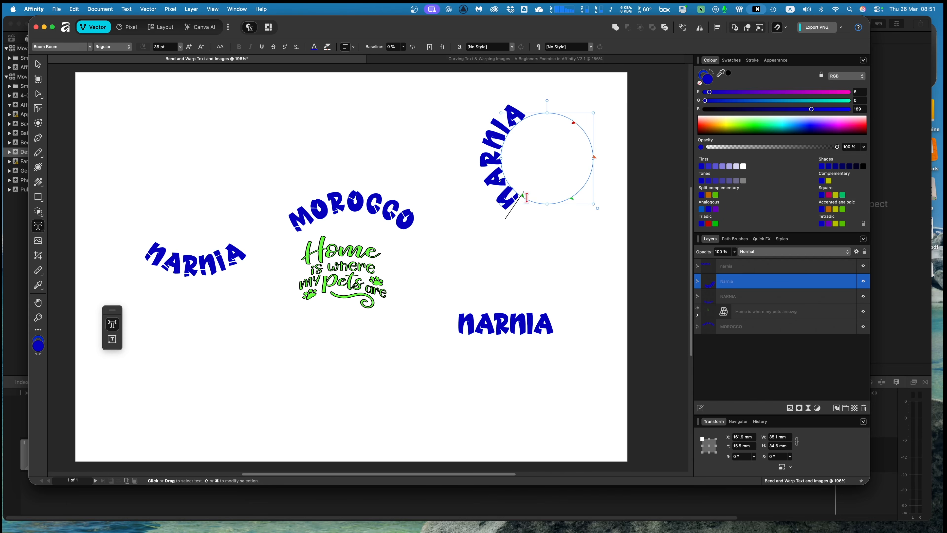
left_click_drag(523, 196, 506, 159)
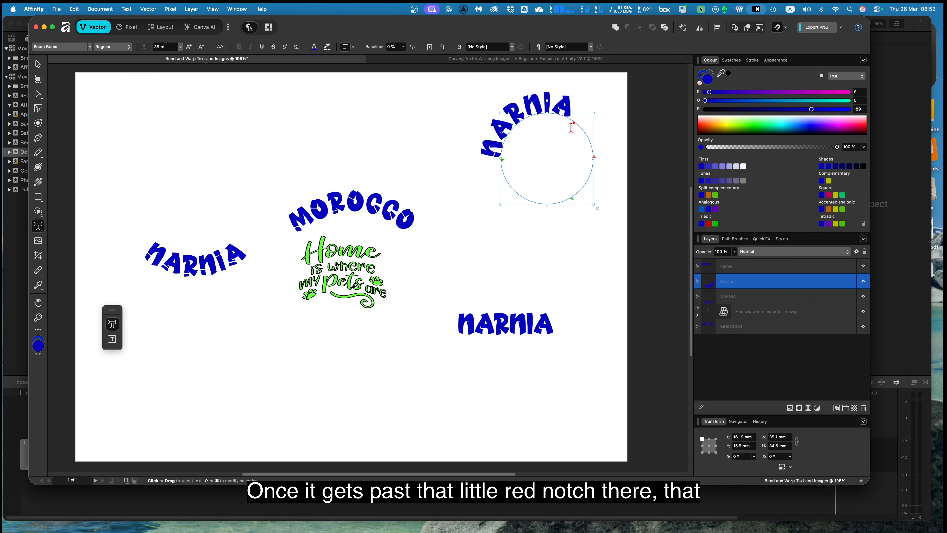
left_click_drag(573, 123, 591, 155)
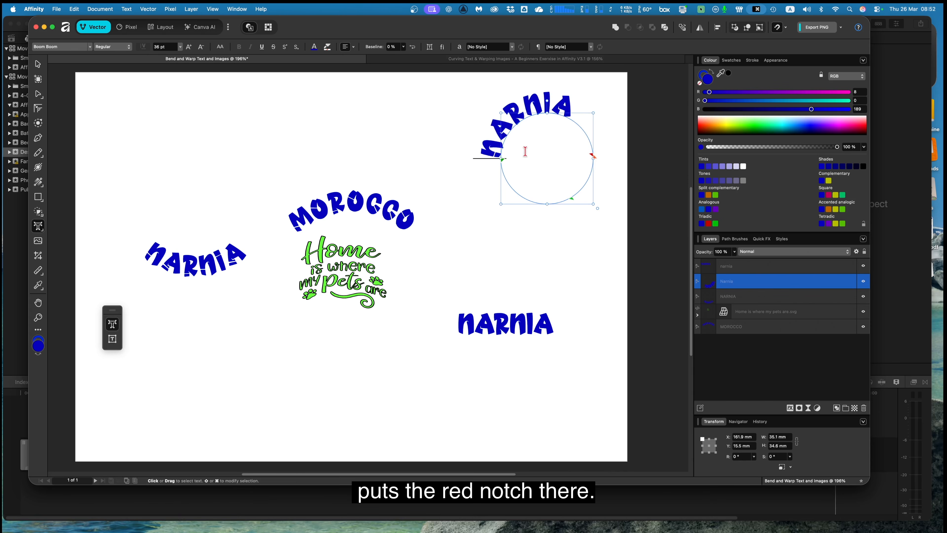
left_click_drag(503, 158, 511, 136)
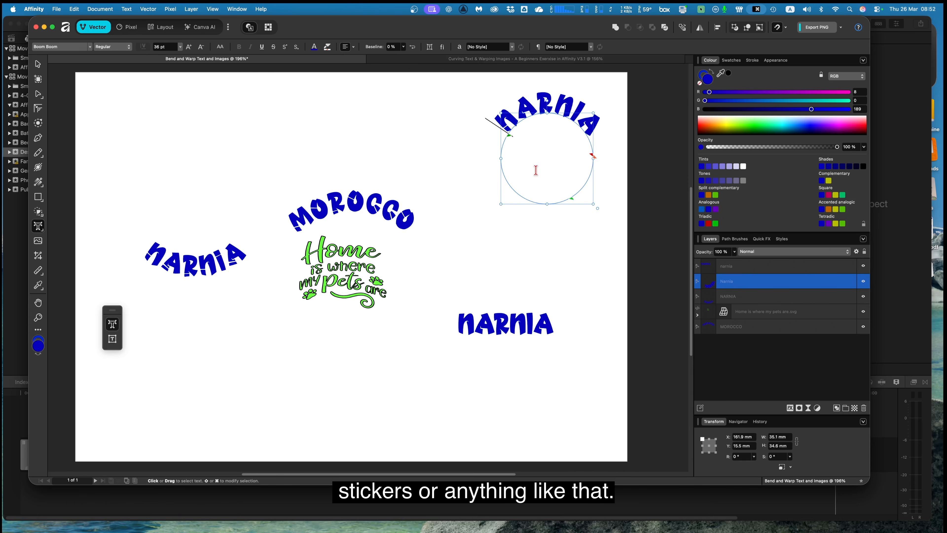
View the arched title and warped desert image in the "Curving Text & Warping Images" document
left_click(456, 59)
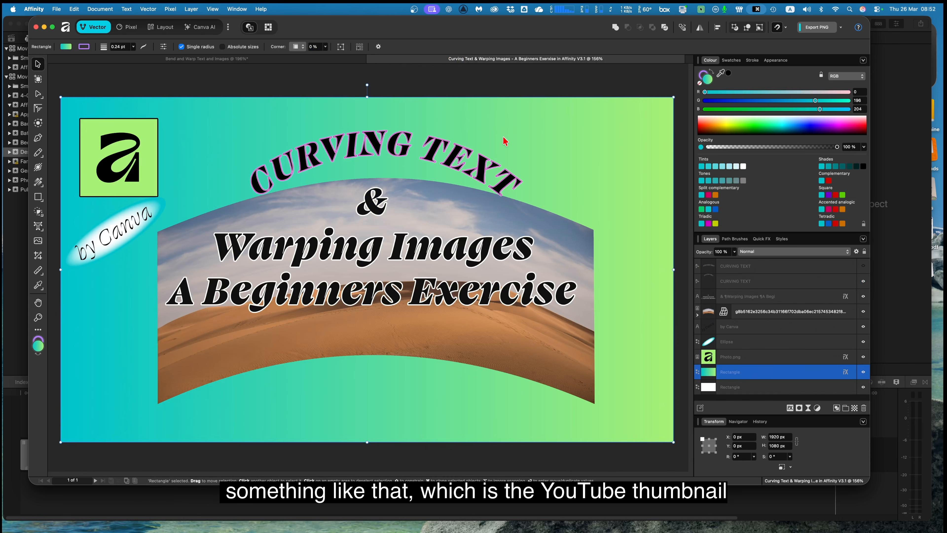
scroll(503, 140, "right", 1)
scroll(511, 142, "right", 2)
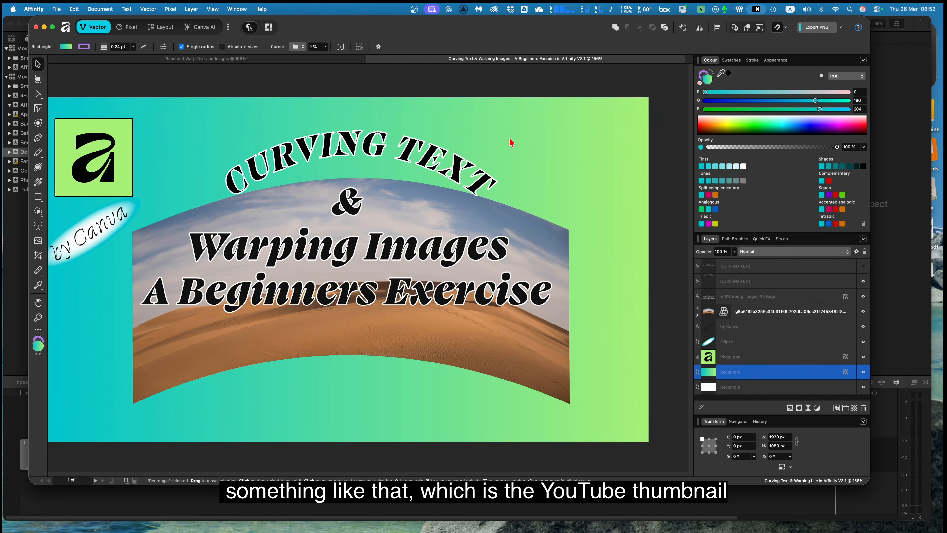
scroll(511, 142, "left", 2)
scroll(511, 142, "up", 1)
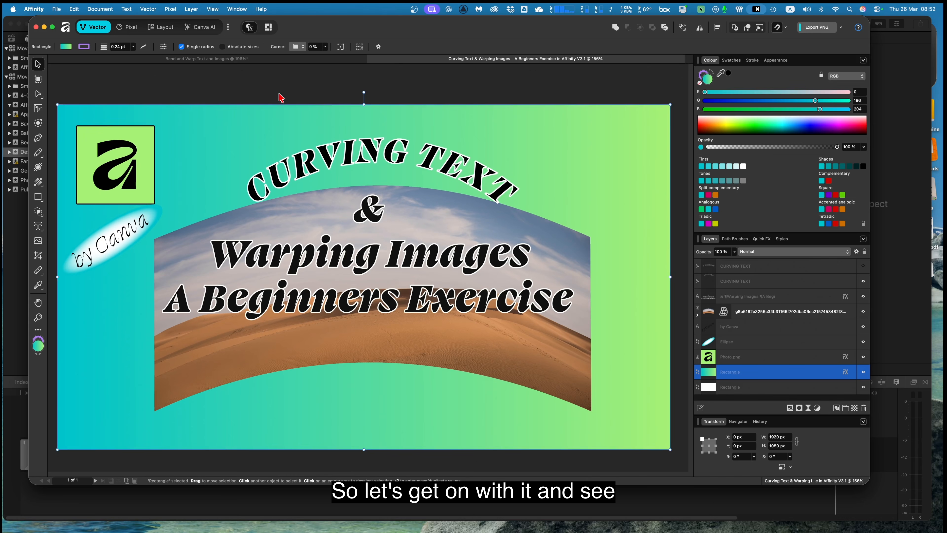
Return to the "Bend and Warp Text and Images" document, switch to the Pixel workspace and show the layers
left_click(282, 63)
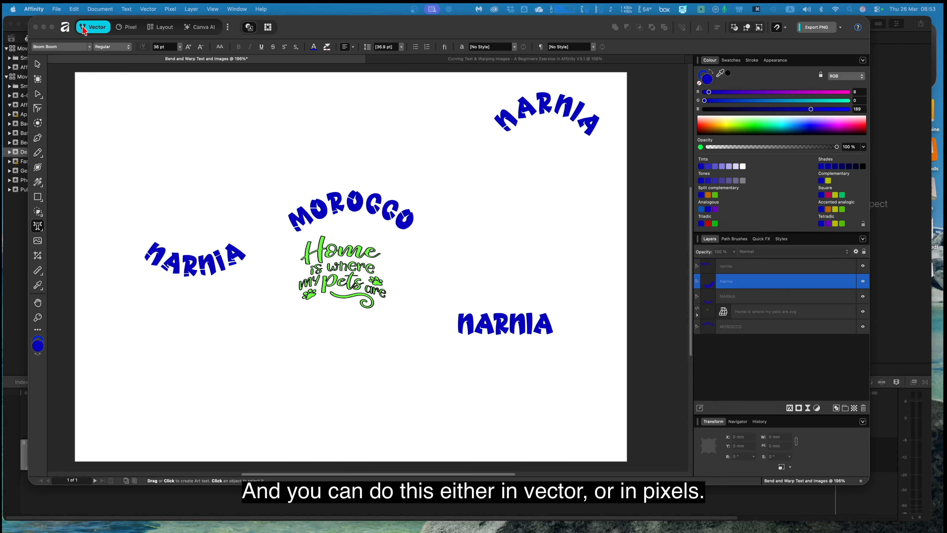
left_click(131, 29)
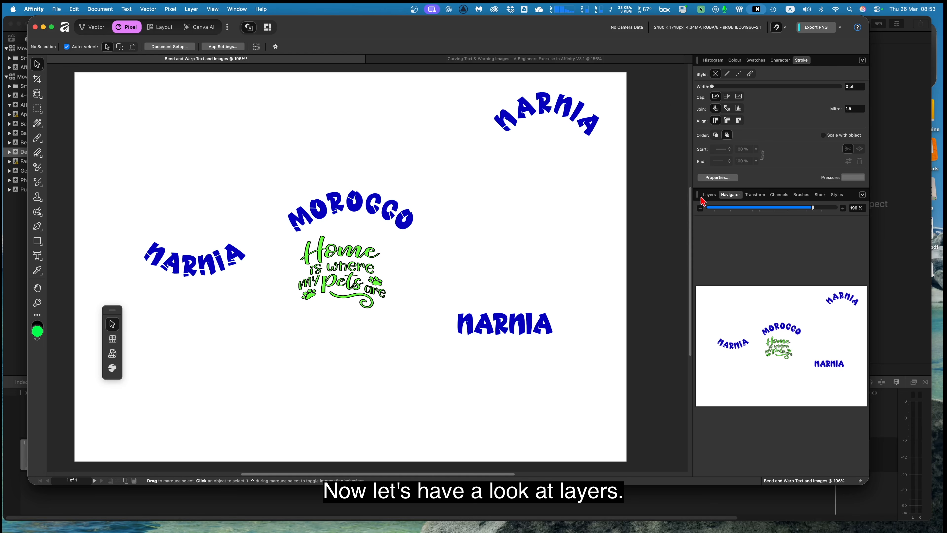
left_click(709, 195)
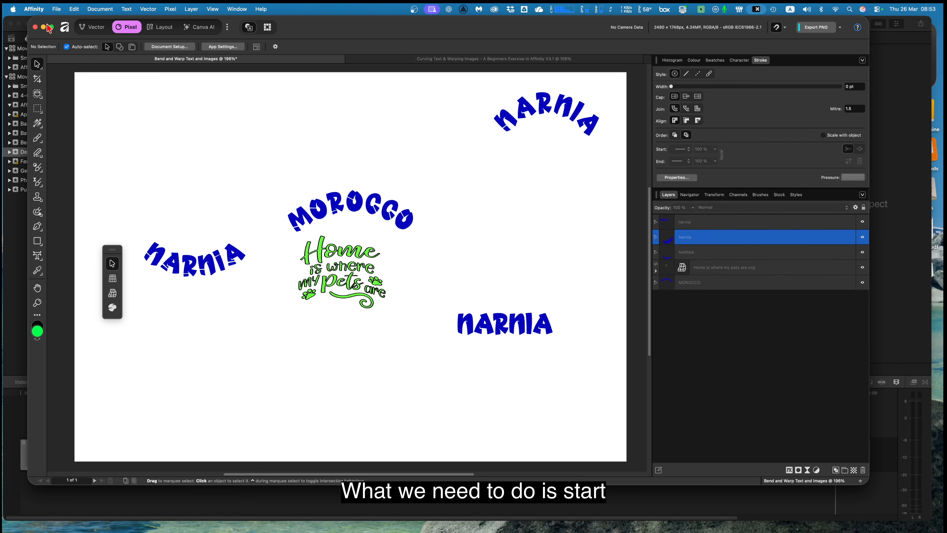
Create a new A5 document in landscape orientation, 210 × 148 mm at 300 DPI
left_click(56, 11)
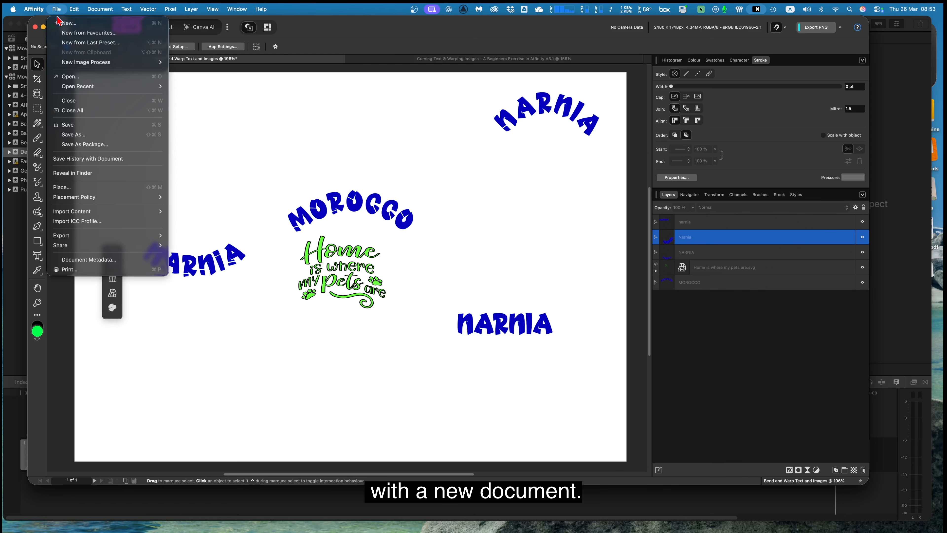
left_click(69, 24)
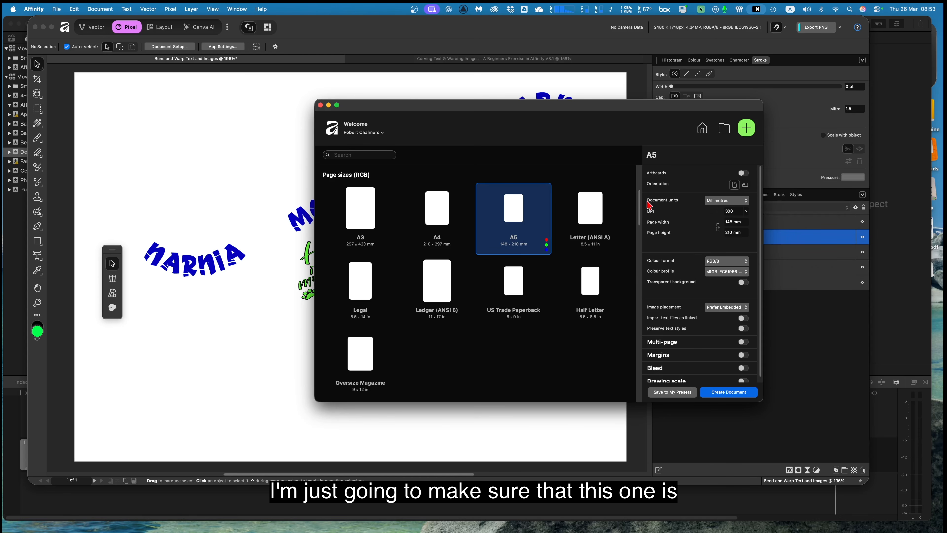
left_click(745, 185)
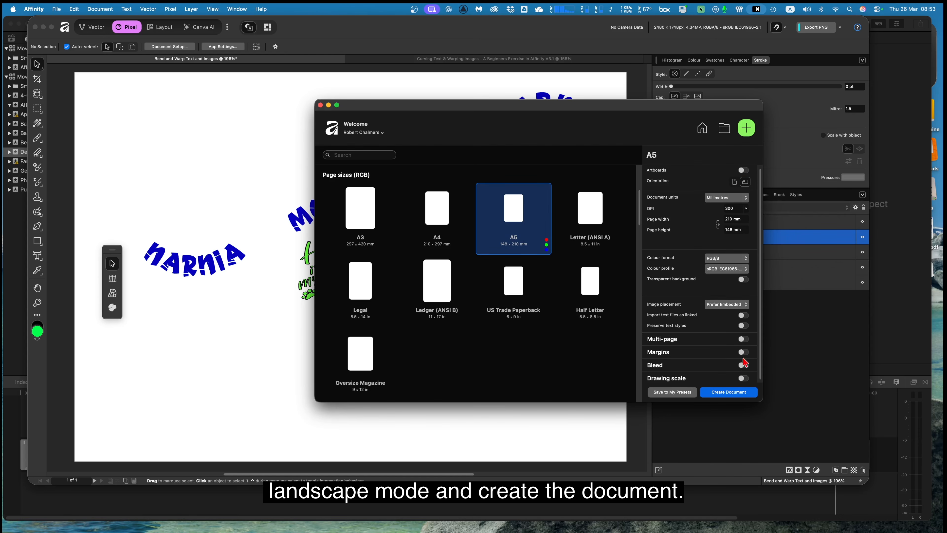
left_click(726, 394)
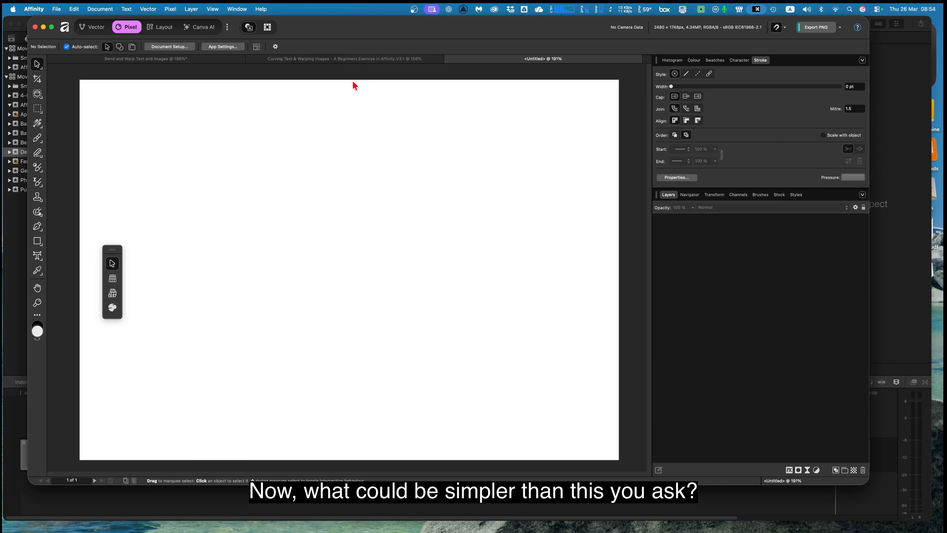
Draw a wide, shallow rectangle in the upper middle of the blank page with the Rectangle tool
left_click(356, 28)
left_click_drag(356, 28, 334, 28)
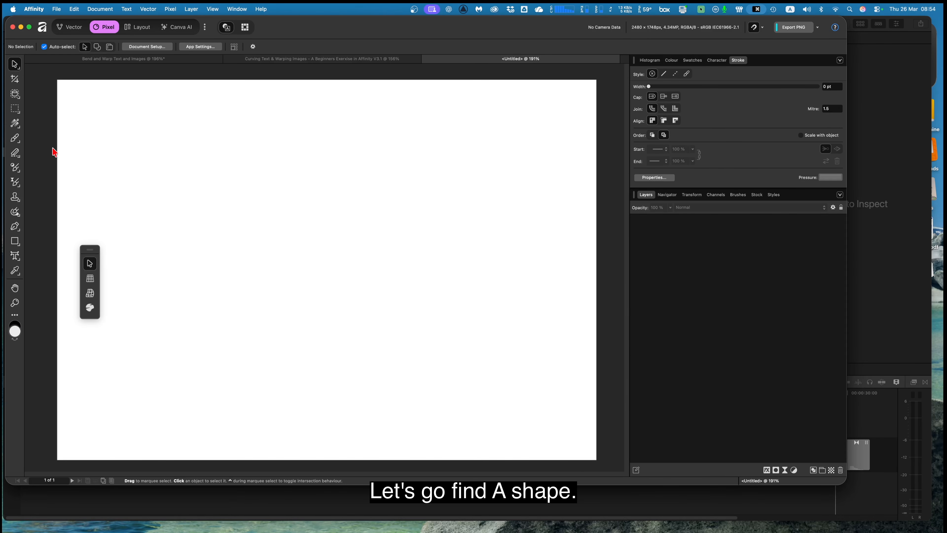
left_click(20, 248)
left_click(44, 246)
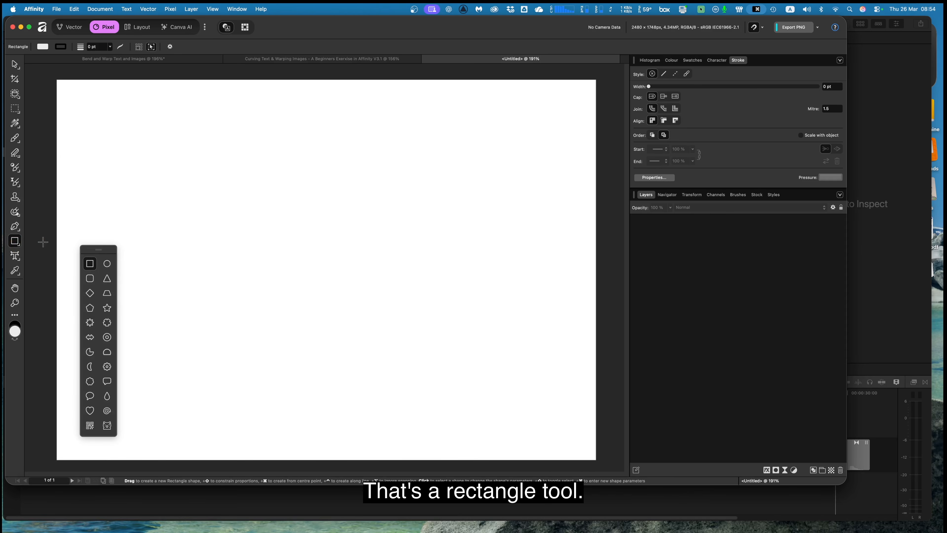
left_click_drag(102, 253, 50, 238)
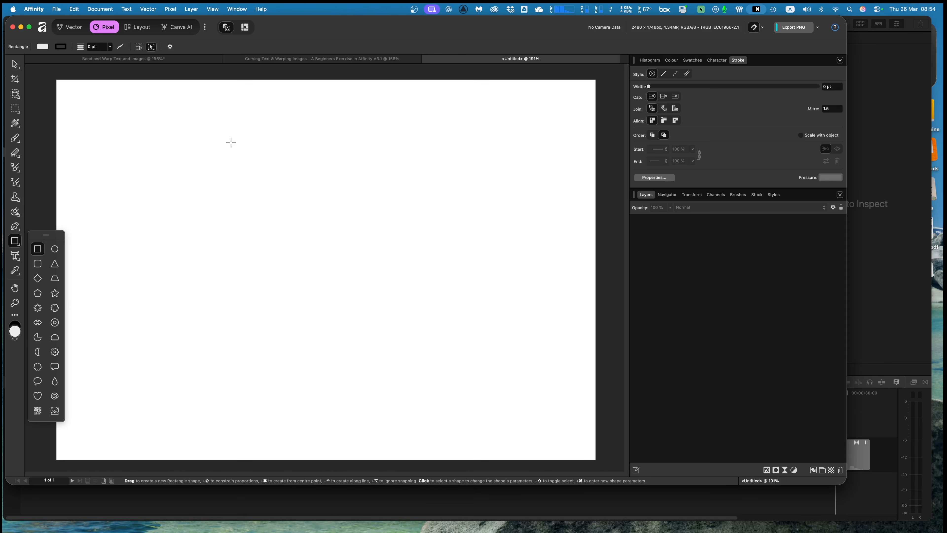
left_click_drag(225, 141, 435, 180)
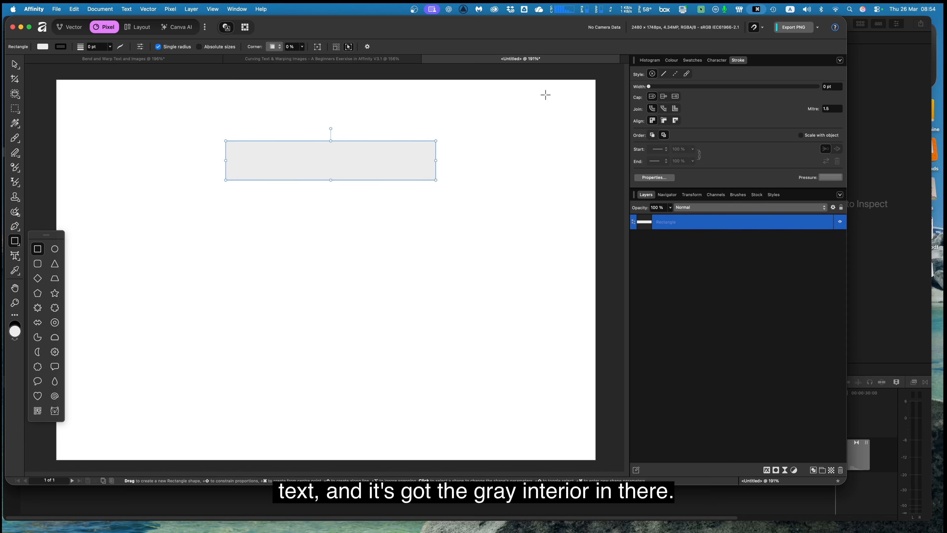
Convert the rectangle to curves
left_click(673, 61)
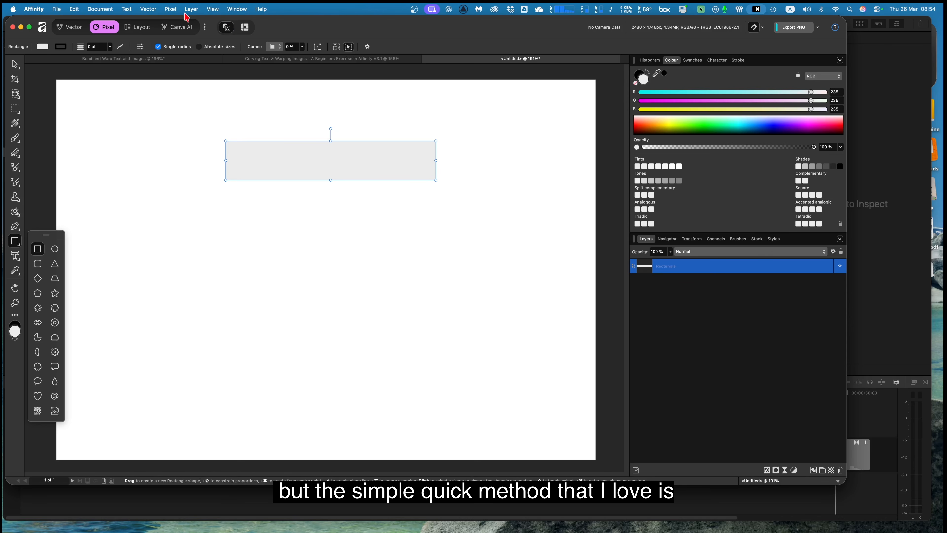
left_click(148, 9)
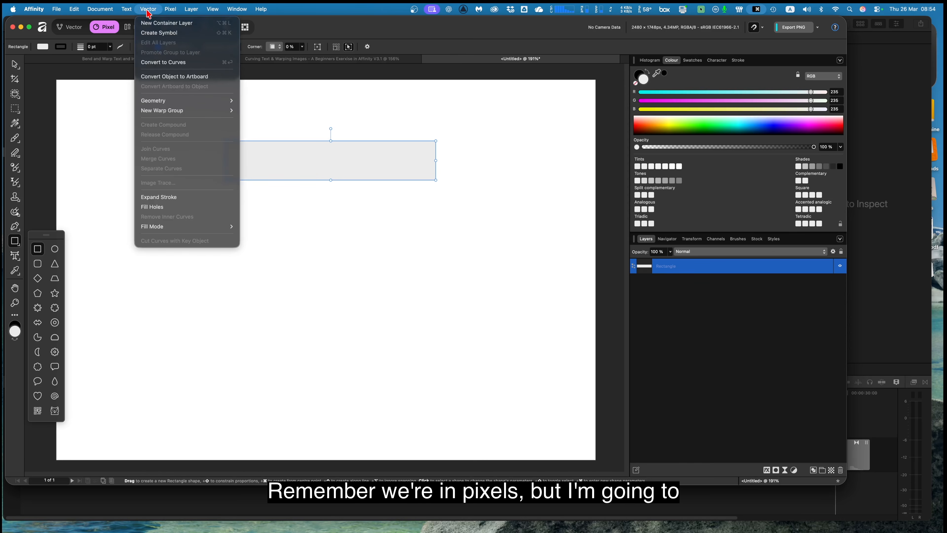
left_click(166, 63)
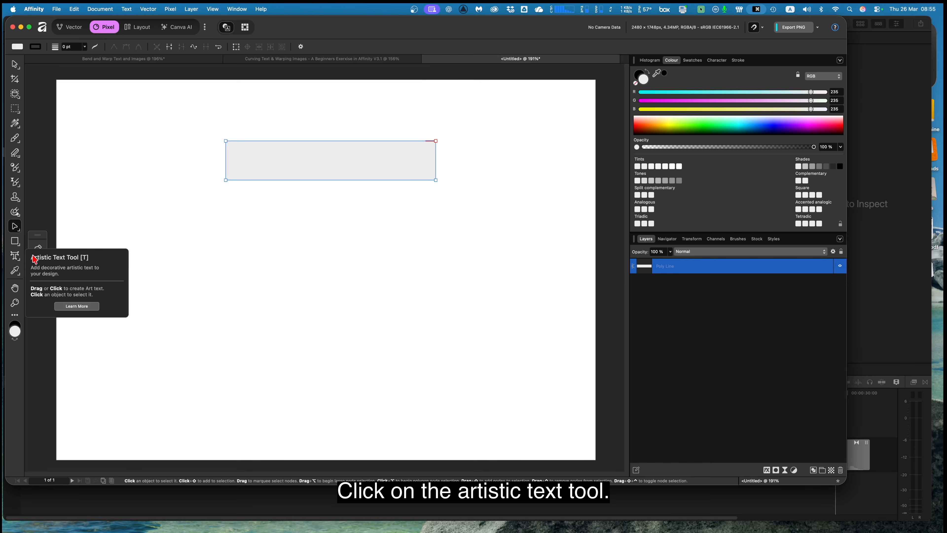
Convert the rectangle's outline to a text path starting on its lower edge, and move the text end marker near the upper-right corner
left_click(16, 257)
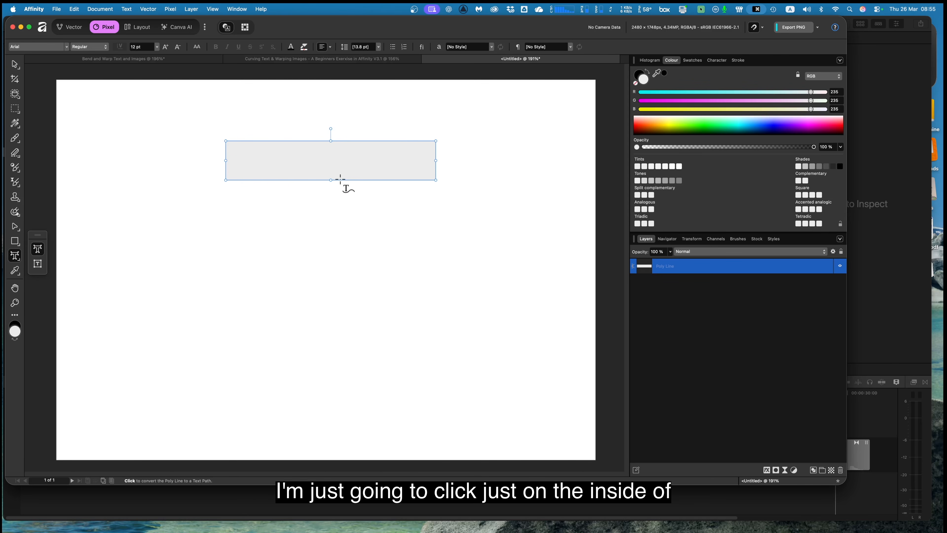
left_click(295, 179)
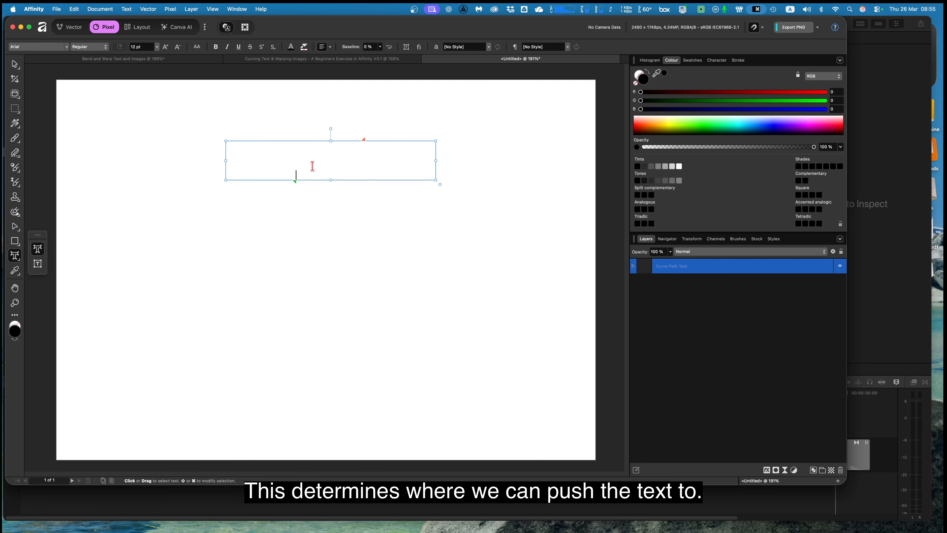
left_click(366, 140)
left_click_drag(366, 141, 424, 139)
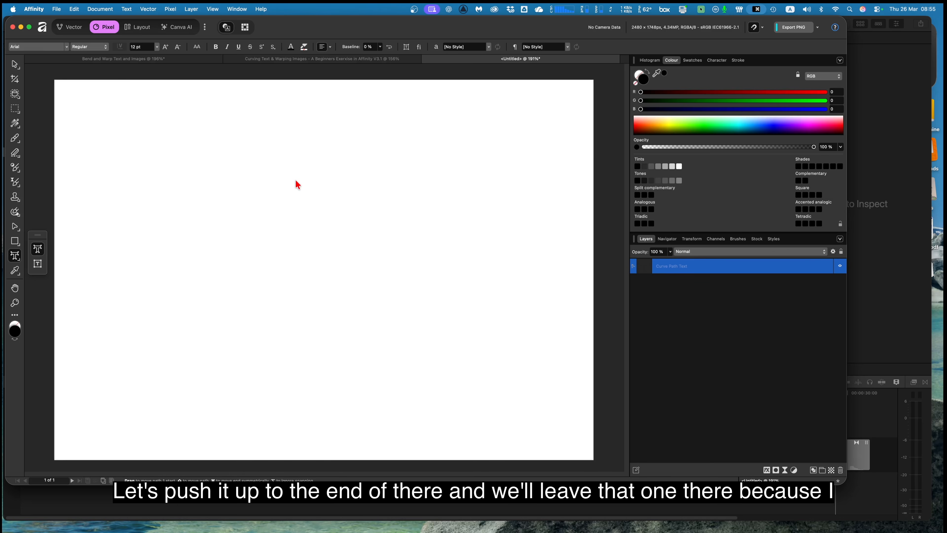
left_click(294, 179)
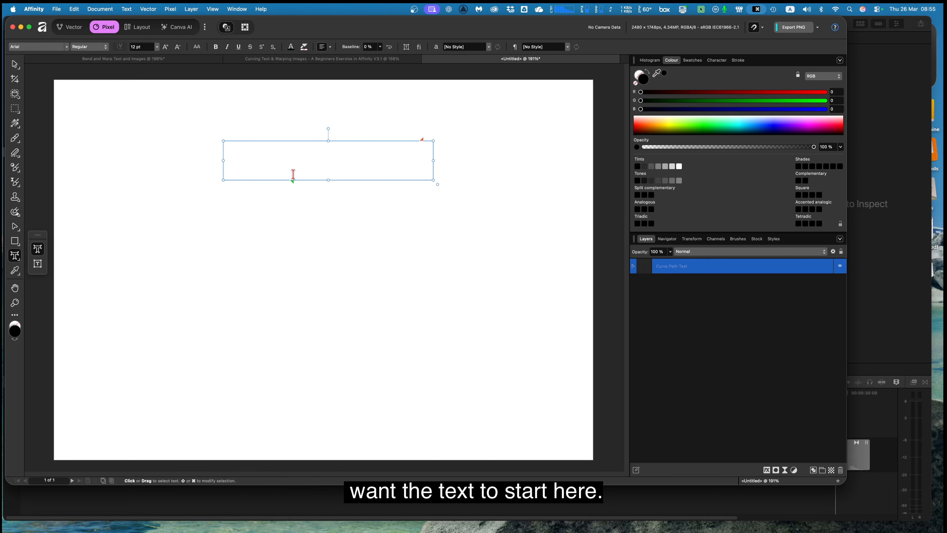
Add the text MOROCCO on the path in BadaBoom BB Regular at 20 pt
left_click(37, 46)
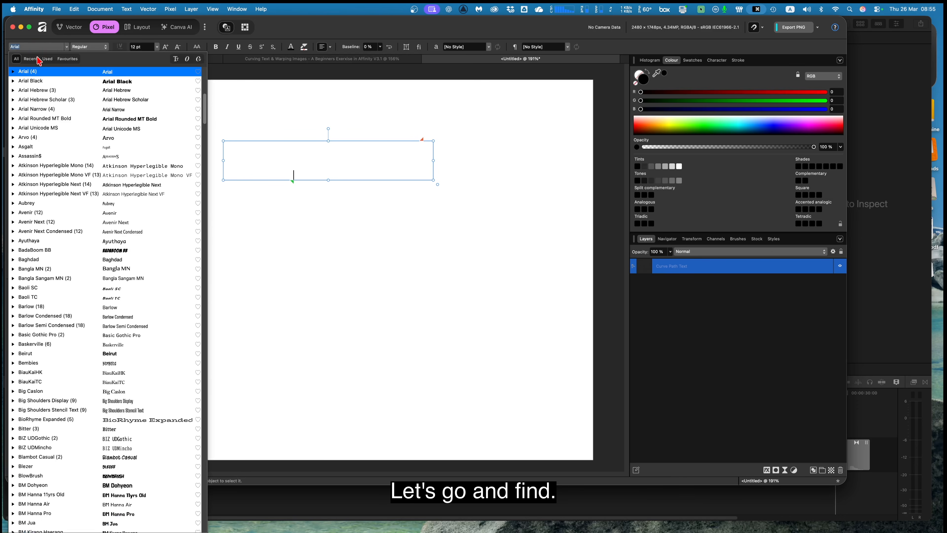
left_click(117, 250)
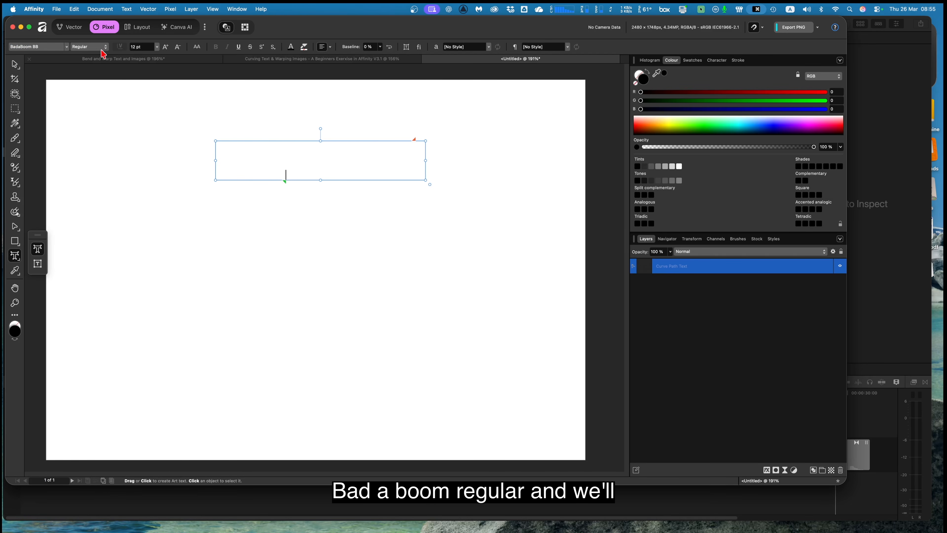
left_click(156, 46)
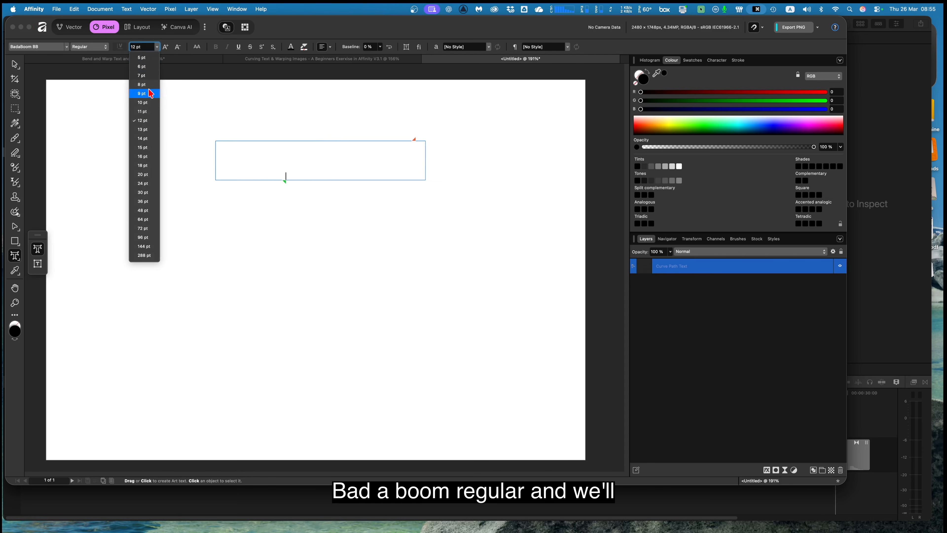
left_click(147, 174)
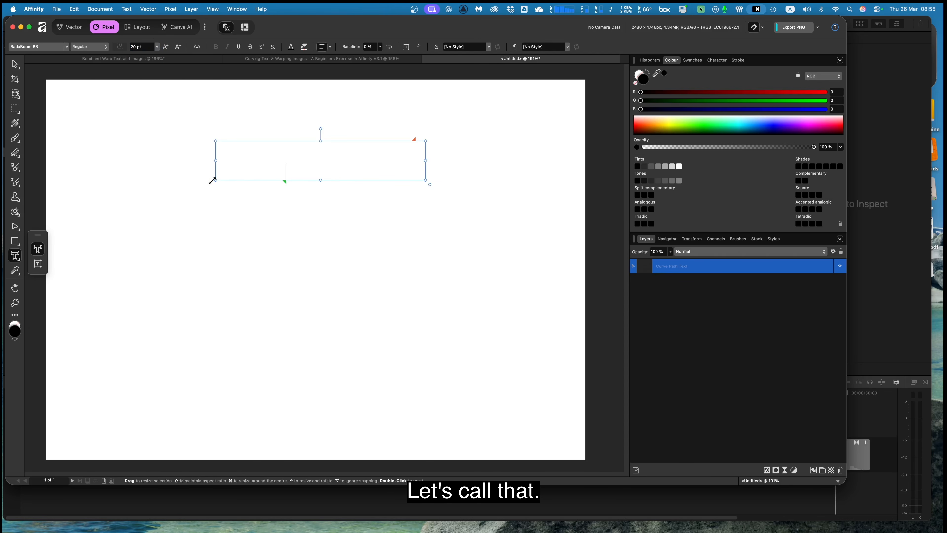
type("MOROCCO")
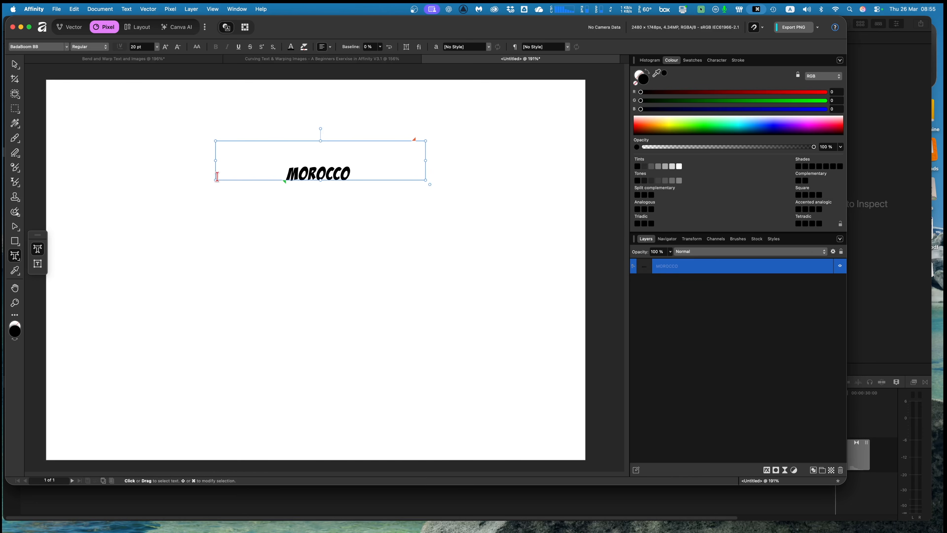
Colour the MOROCCO text red, RGB 255, 64, 50, and finish editing the text
left_click_drag(349, 172, 284, 172)
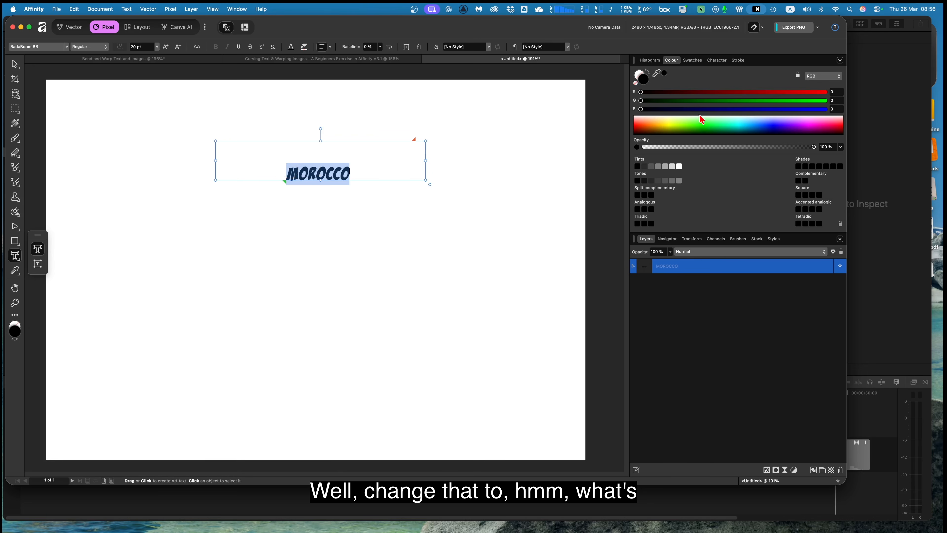
left_click(641, 122)
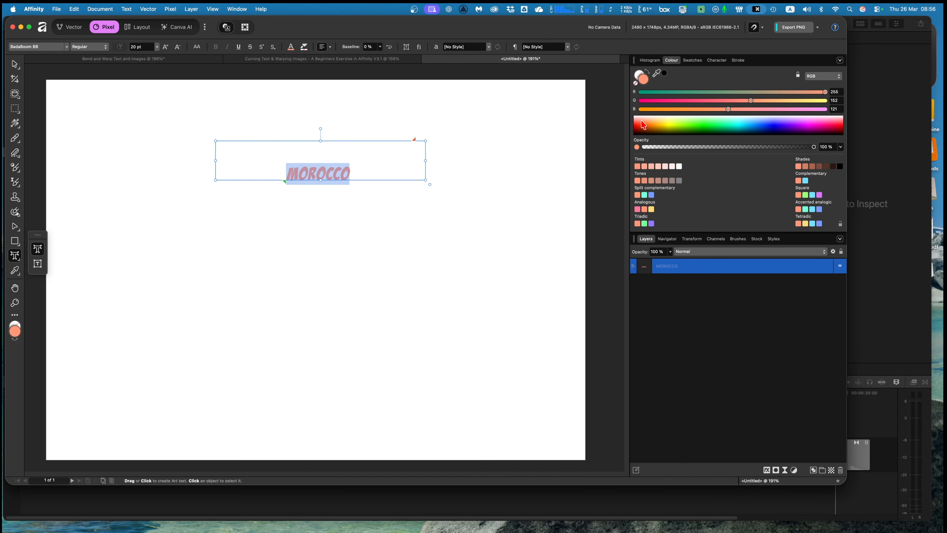
left_click(638, 122)
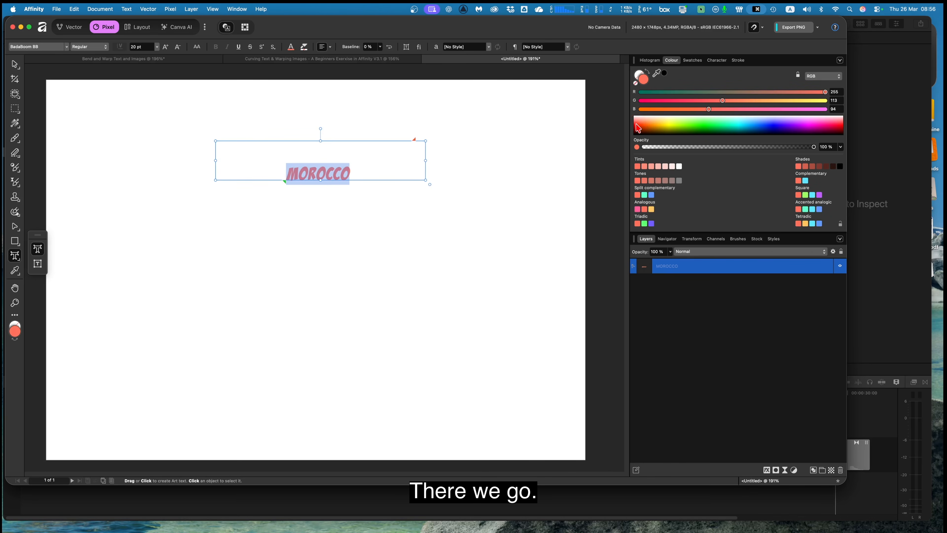
left_click(637, 126)
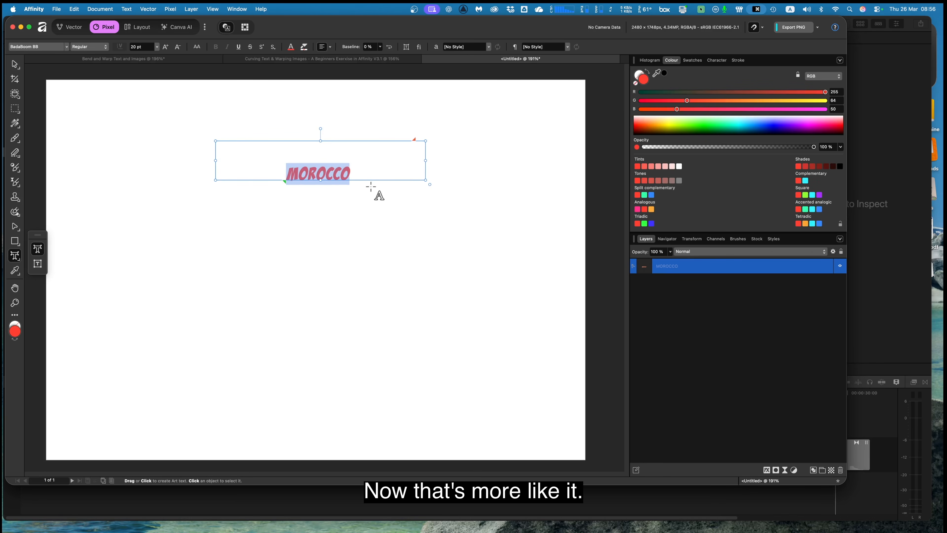
left_click(15, 64)
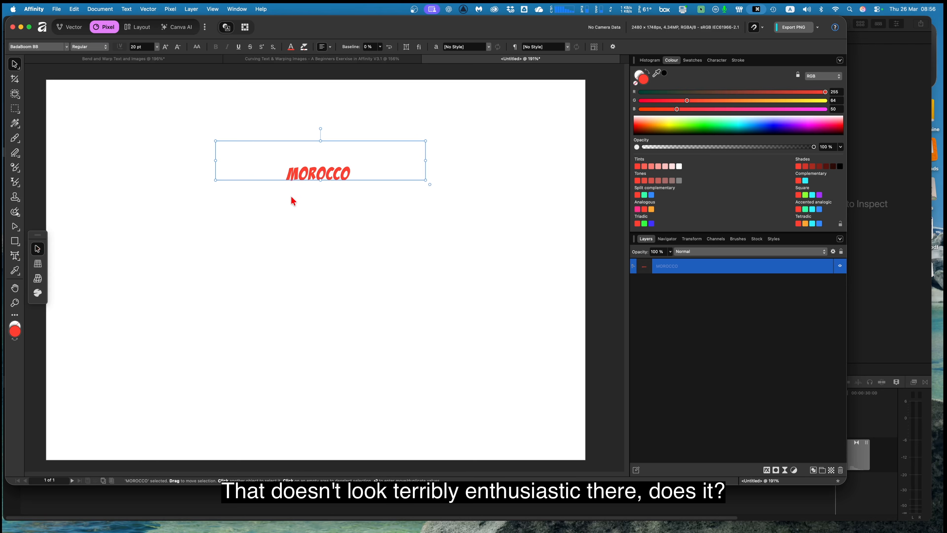
Bend the text path's lower and upper edges upward at their centres so MOROCCO follows an arch, and deselect it
scroll(293, 198, "down", 1)
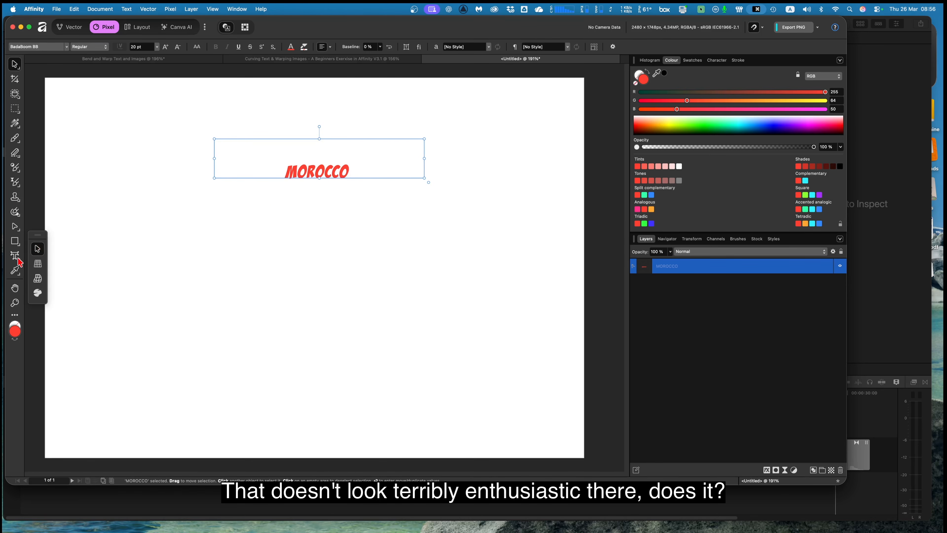
scroll(146, 174, "right", 1)
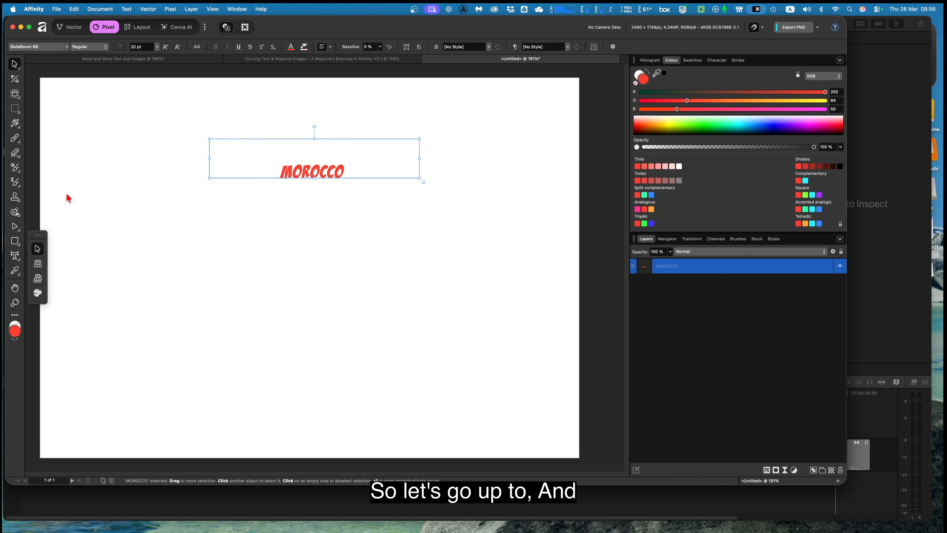
left_click(14, 228)
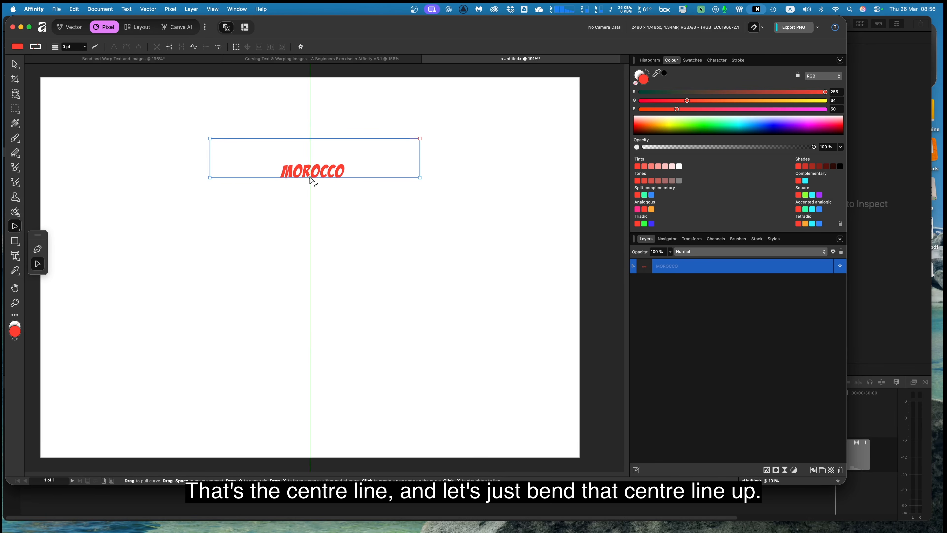
left_click_drag(310, 179, 312, 157)
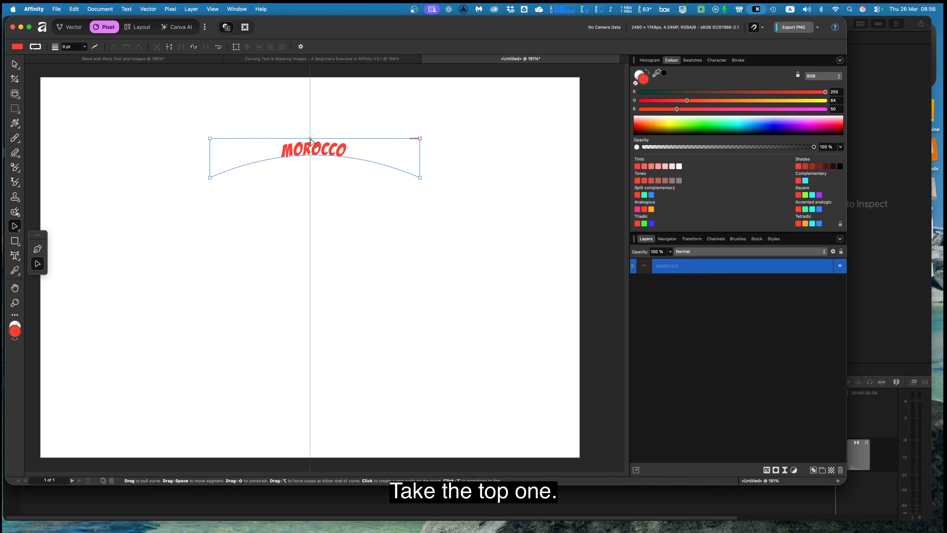
left_click_drag(311, 140, 313, 122)
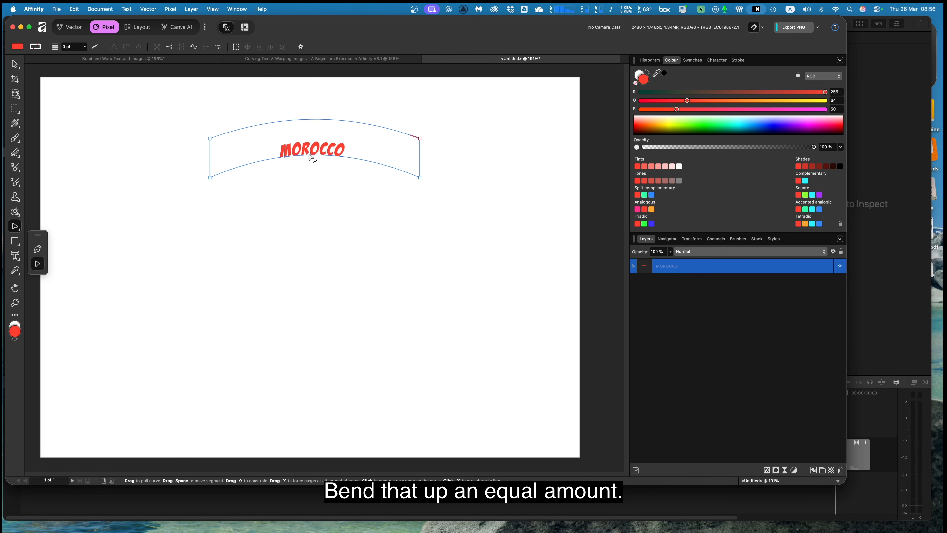
left_click_drag(311, 156, 313, 138)
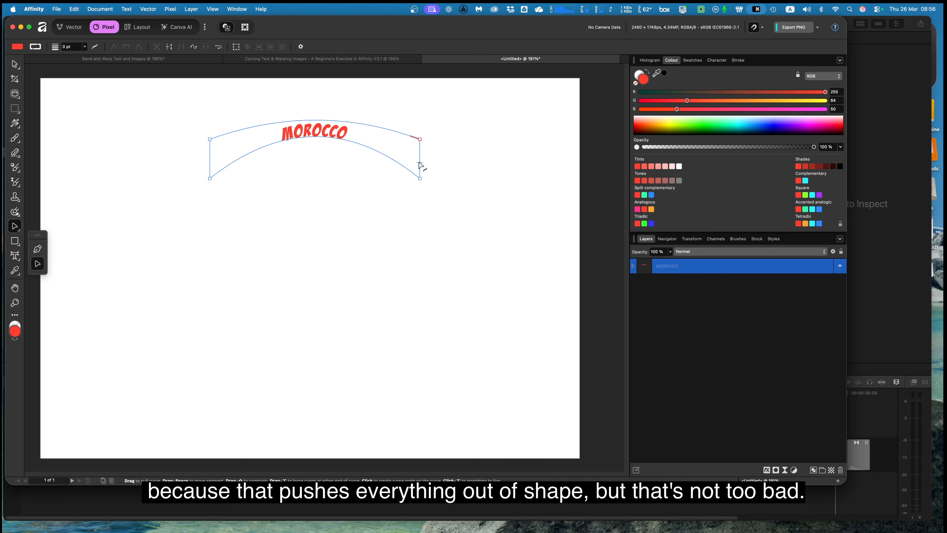
scroll(421, 165, "left", 2)
scroll(421, 165, "down", 1)
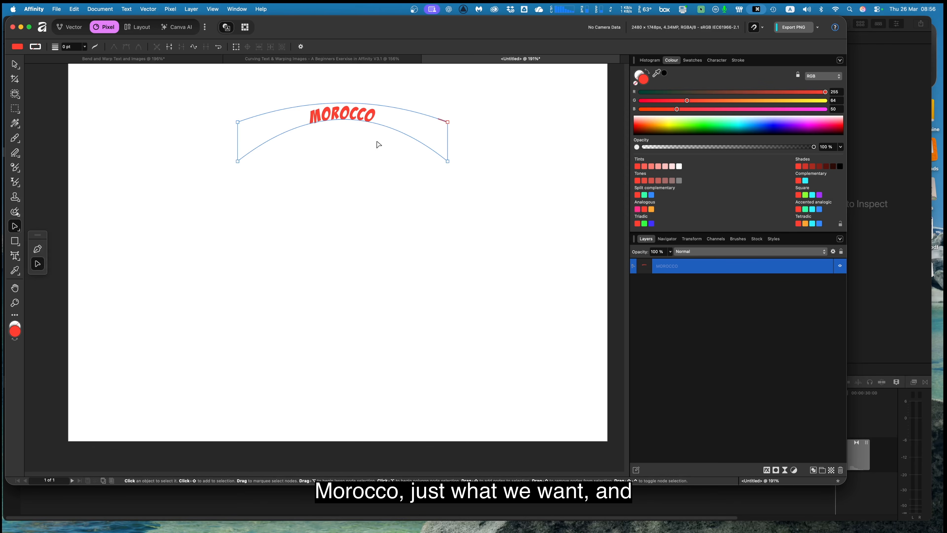
scroll(379, 141, "right", 1)
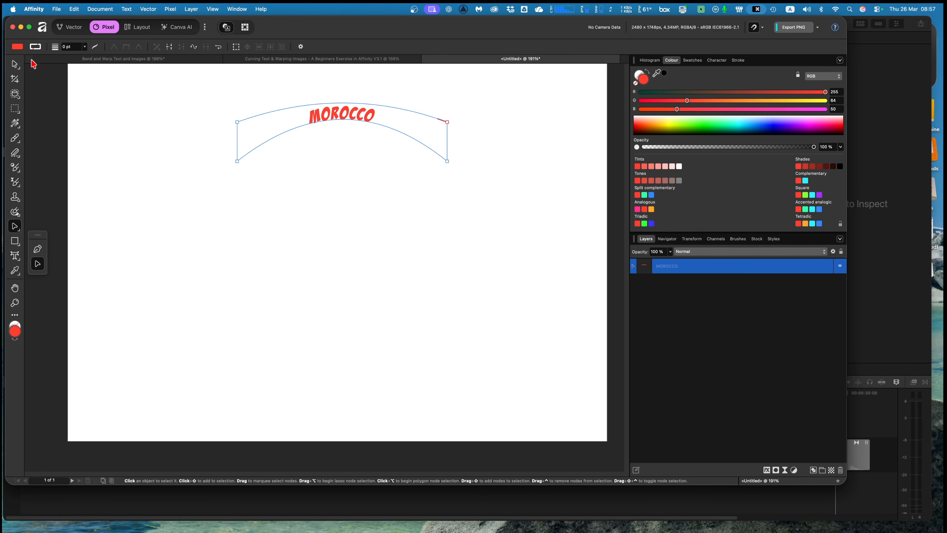
left_click(15, 64)
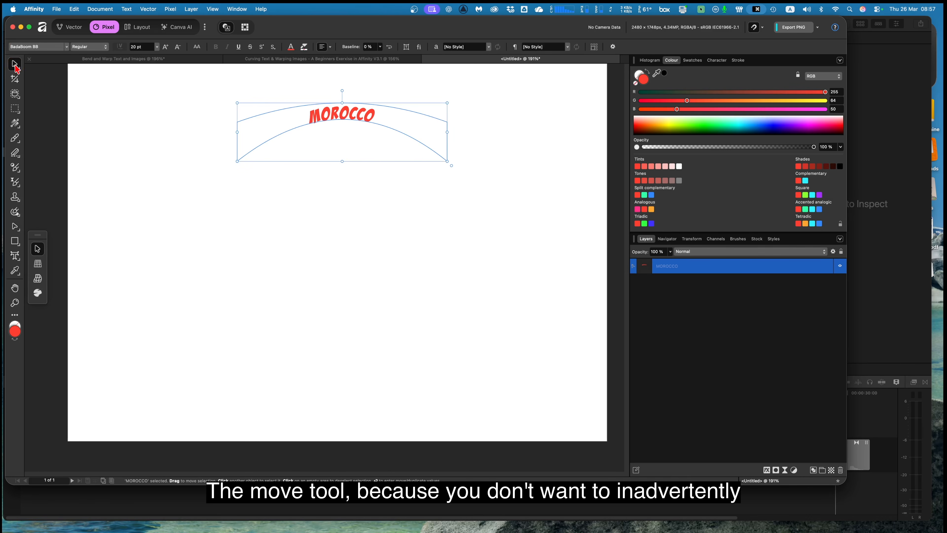
left_click(139, 116)
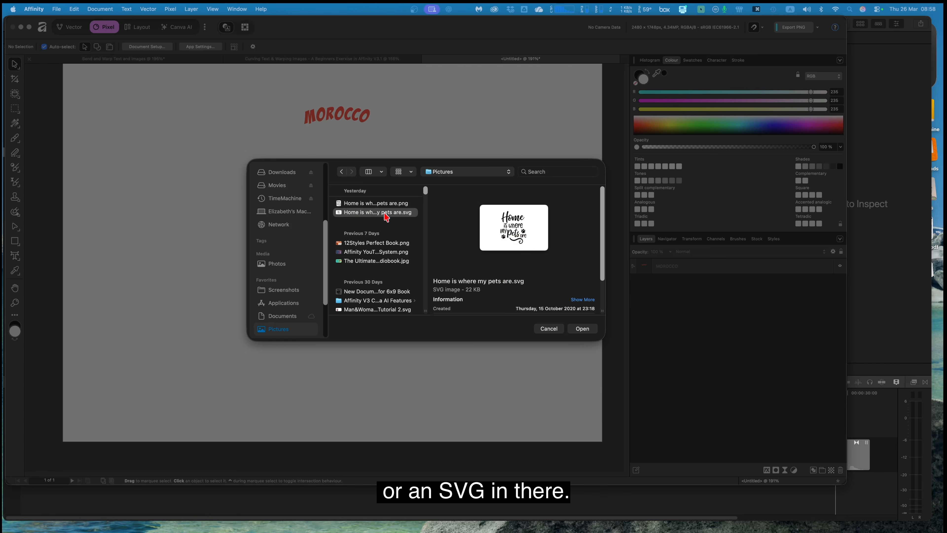
Place the image "Home is where my pets are.svg" centred just below the MOROCCO text
left_click(581, 329)
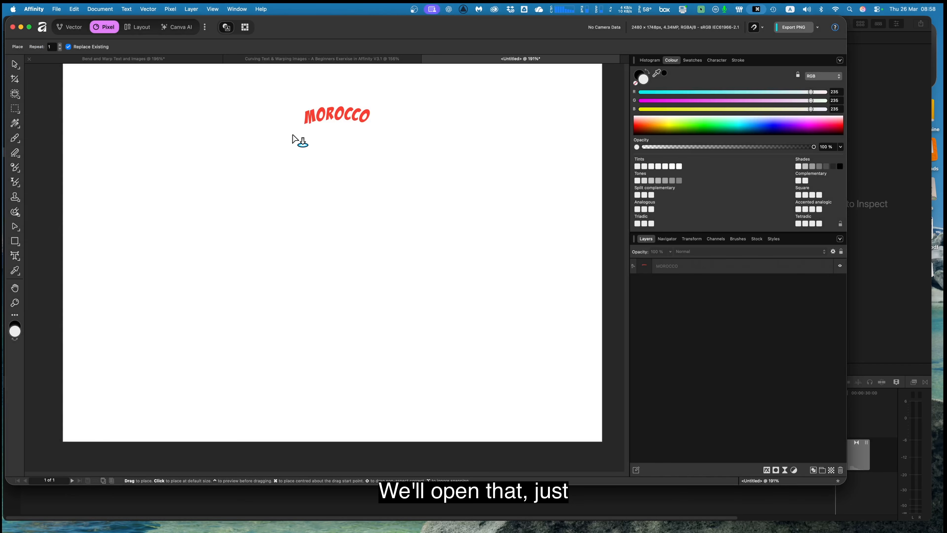
left_click_drag(292, 135, 408, 252)
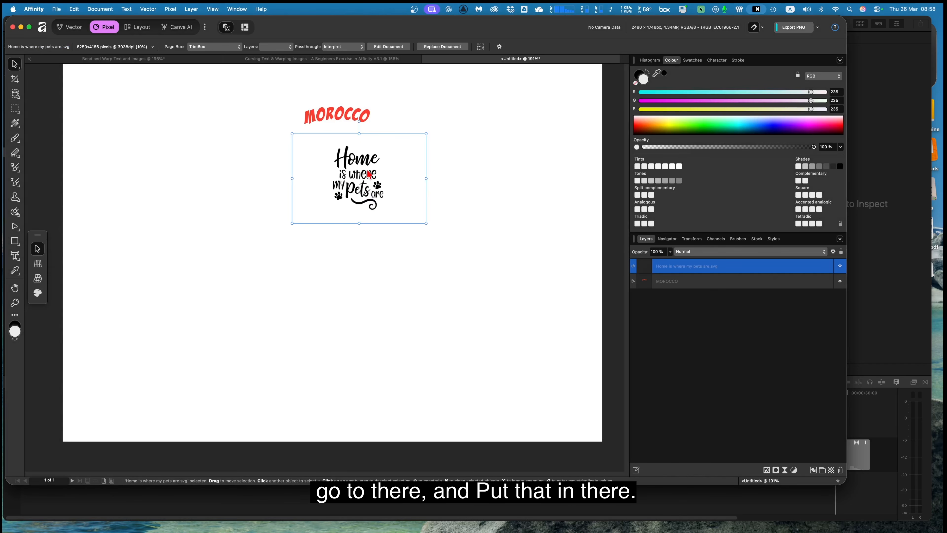
left_click_drag(367, 176, 345, 194)
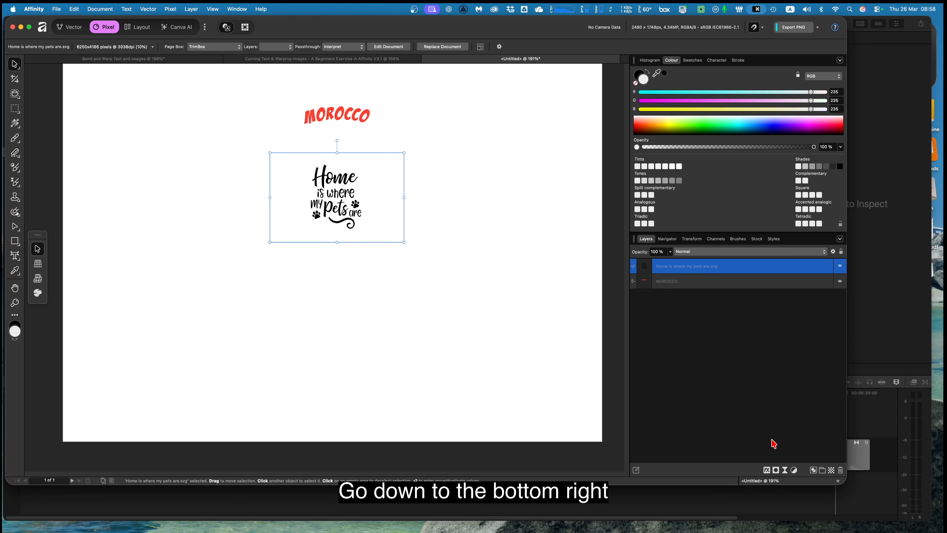
Add a Mesh Warp live filter to the placed pets image
left_click(785, 471)
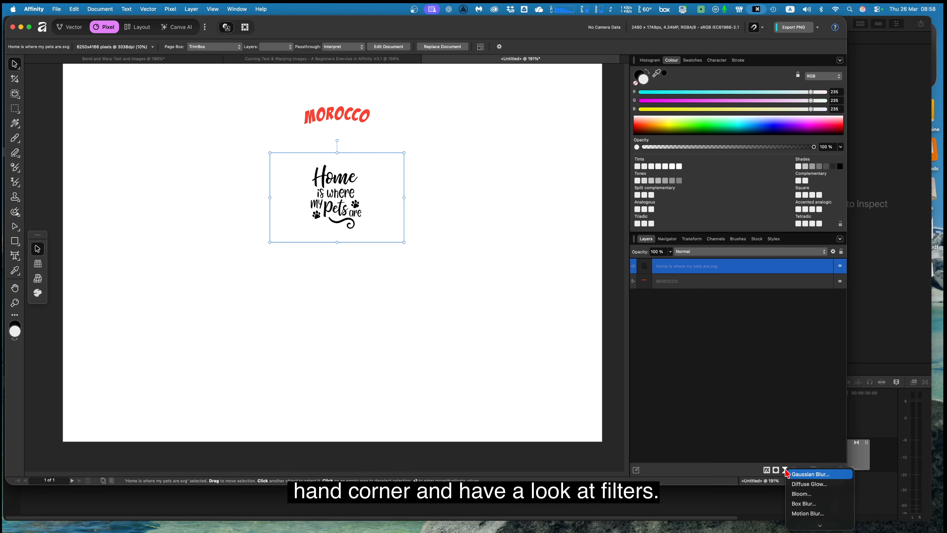
scroll(803, 493, "down", 10)
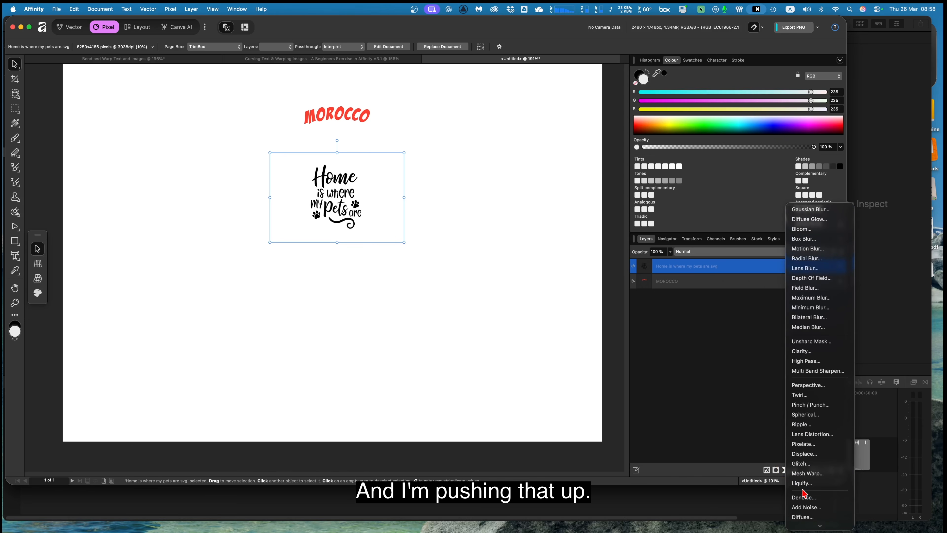
scroll(802, 477, "down", 2)
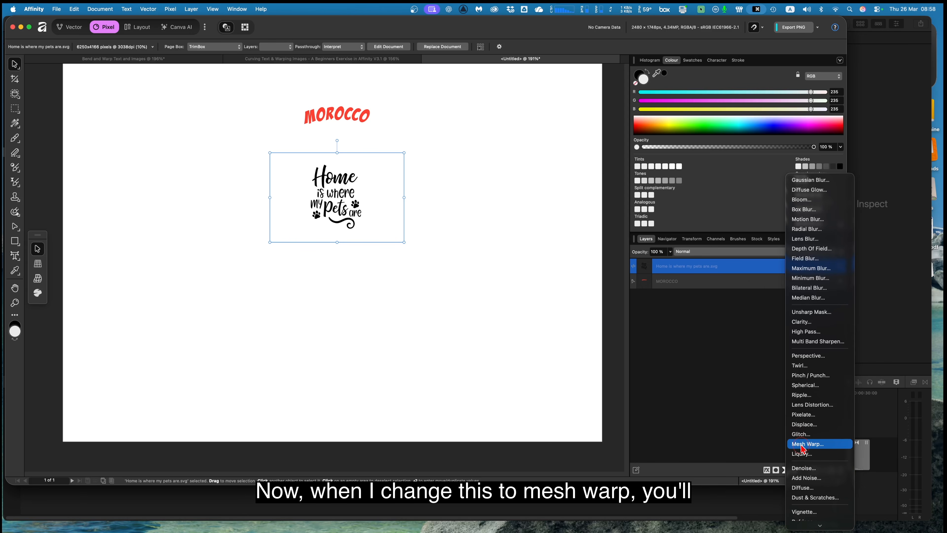
left_click(804, 448)
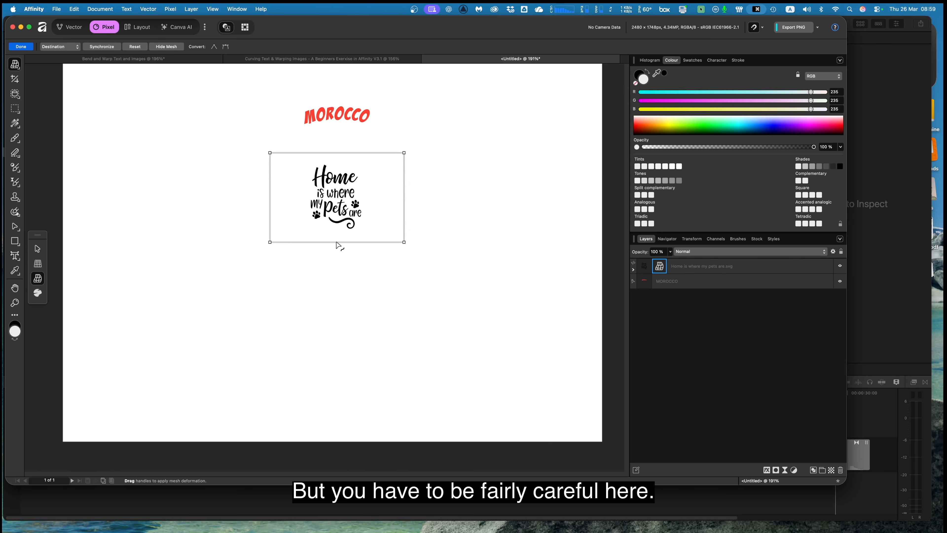
Warp the pets image by bending the mesh's bottom edge up, its top edge down and its right edge inward
left_click_drag(337, 243, 335, 222)
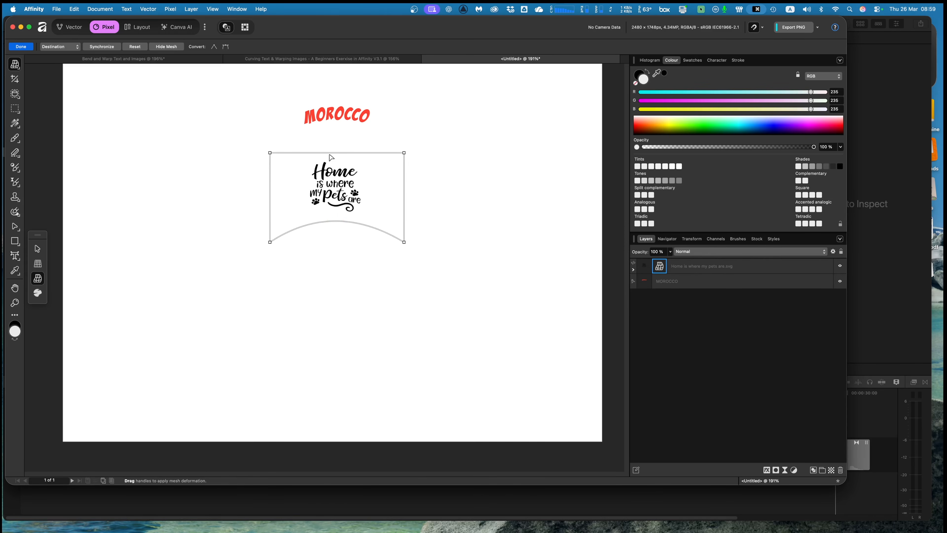
left_click_drag(334, 153, 334, 163)
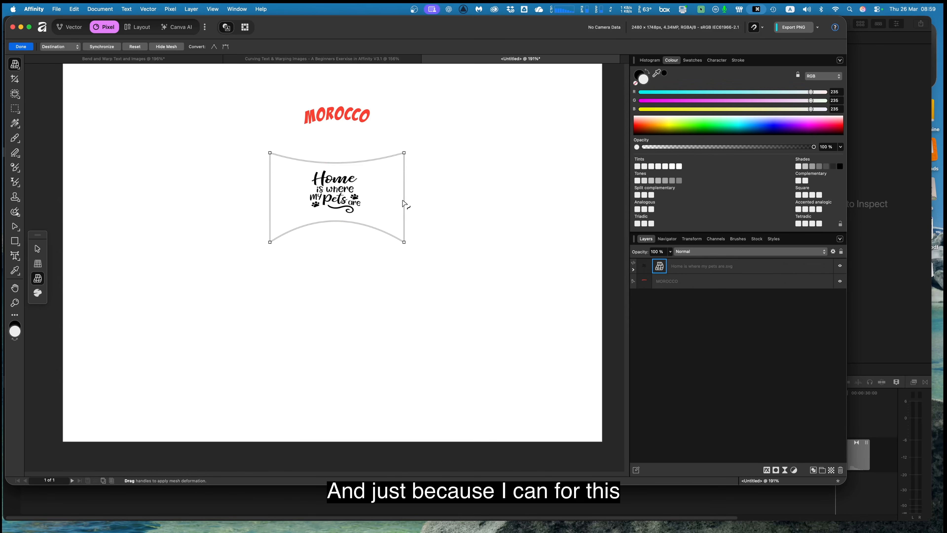
left_click_drag(403, 194, 376, 194)
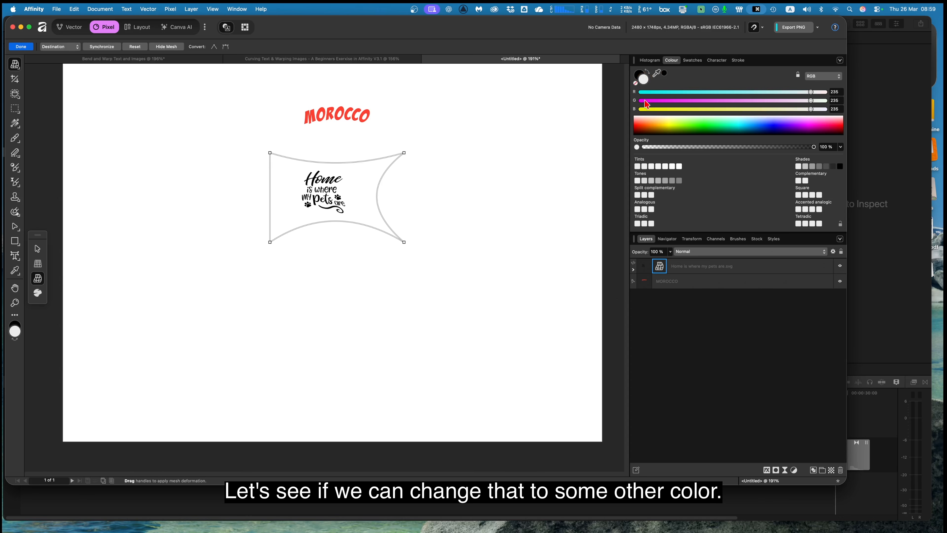
Set the fill colour to orange (RGB 255, 100, 52) and open the embedded pets document for editing
left_click(643, 127)
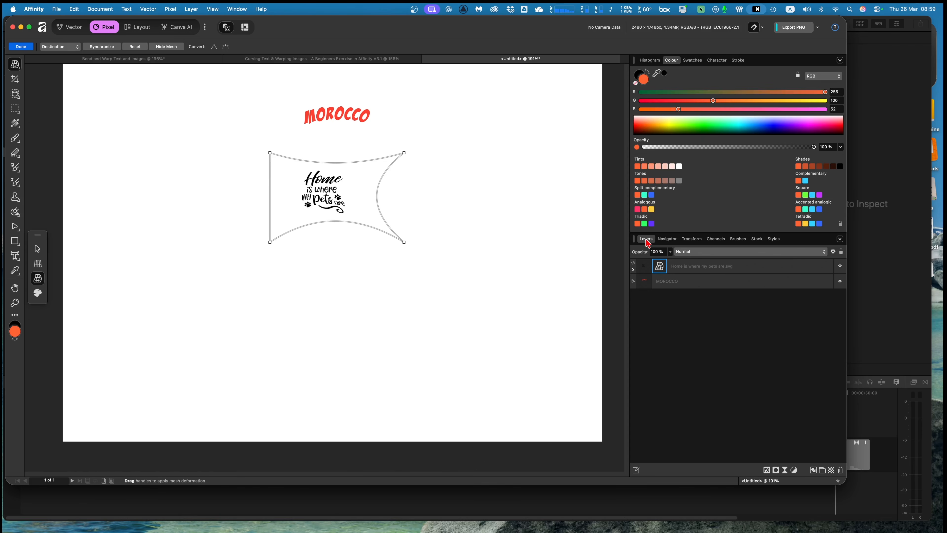
left_click(634, 264)
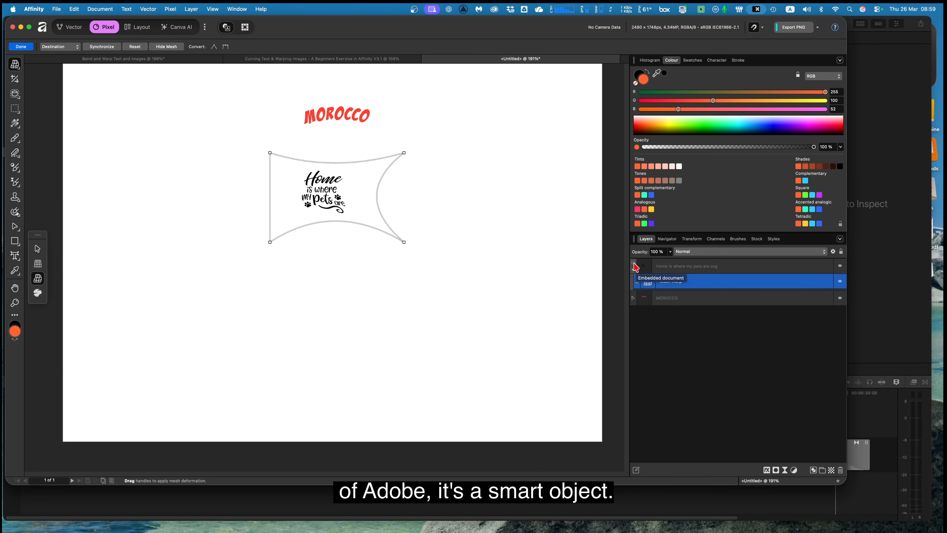
double_click(648, 268)
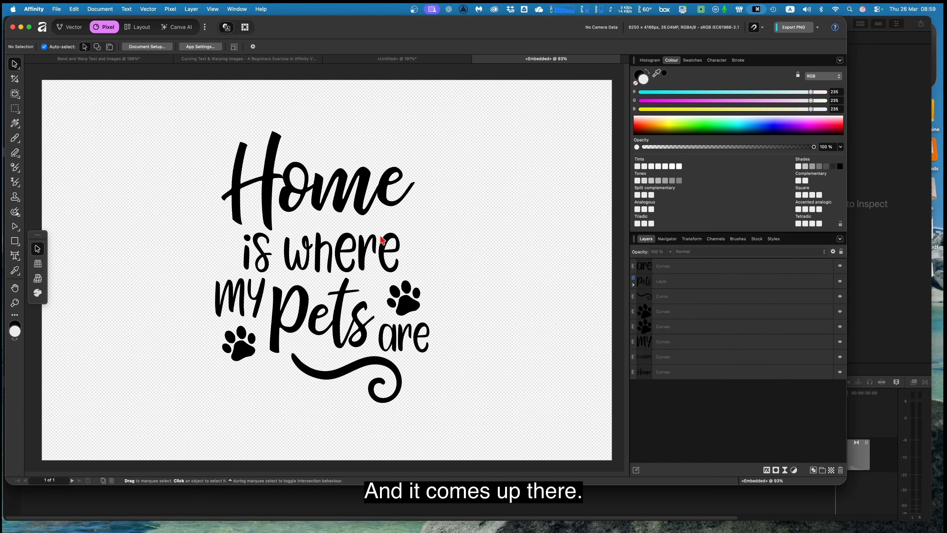
Fill all the lettering, paw and swirl curves with light orange (RGB 255, 155, 101) and close the embedded document
left_click(645, 122)
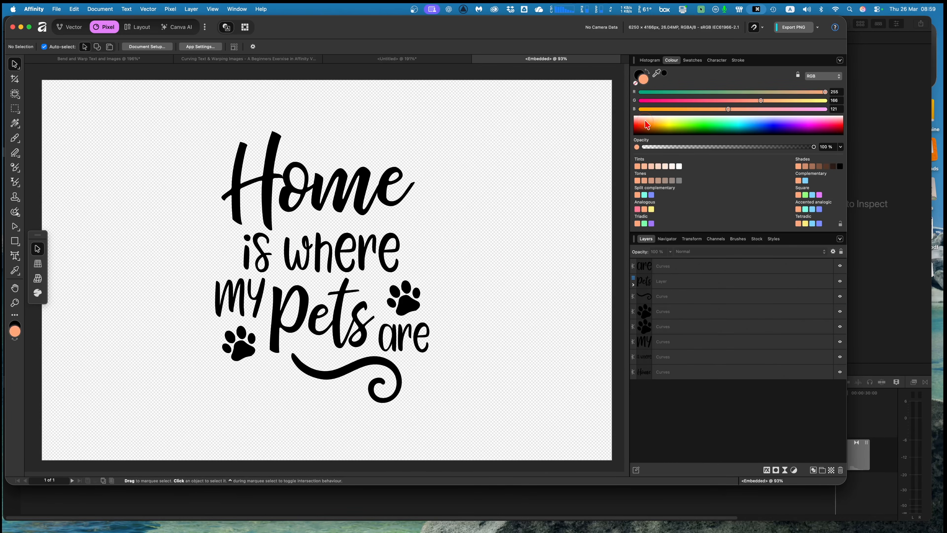
left_click(277, 161)
double_click(278, 160)
left_click_drag(212, 152, 441, 402)
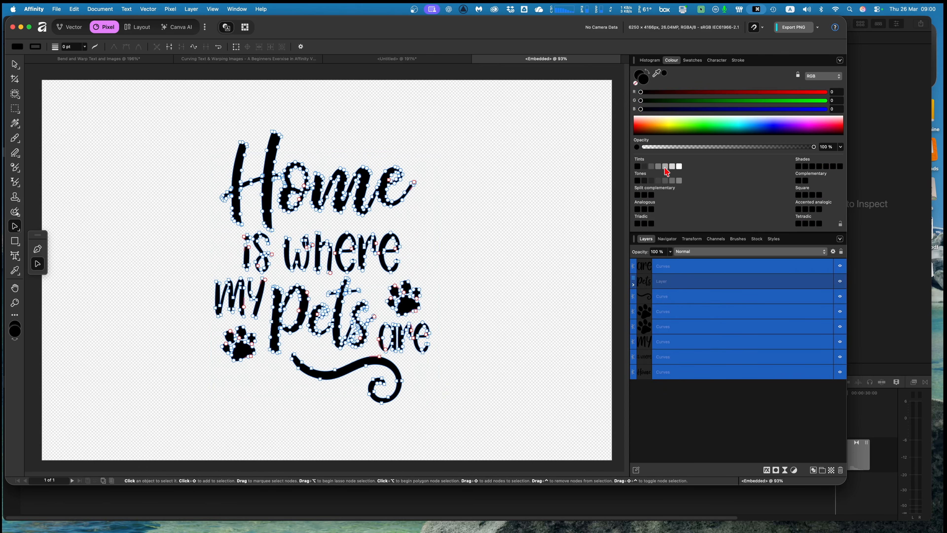
left_click(646, 125)
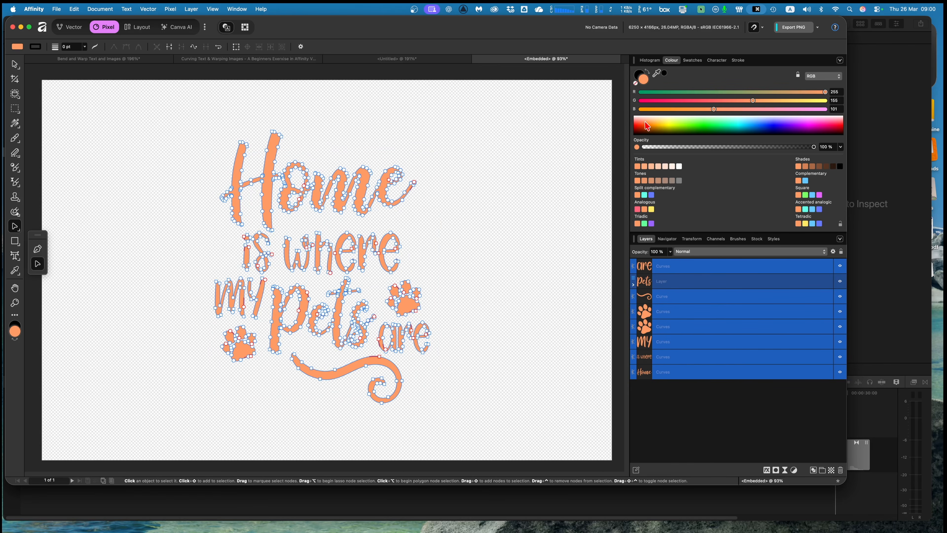
left_click(57, 9)
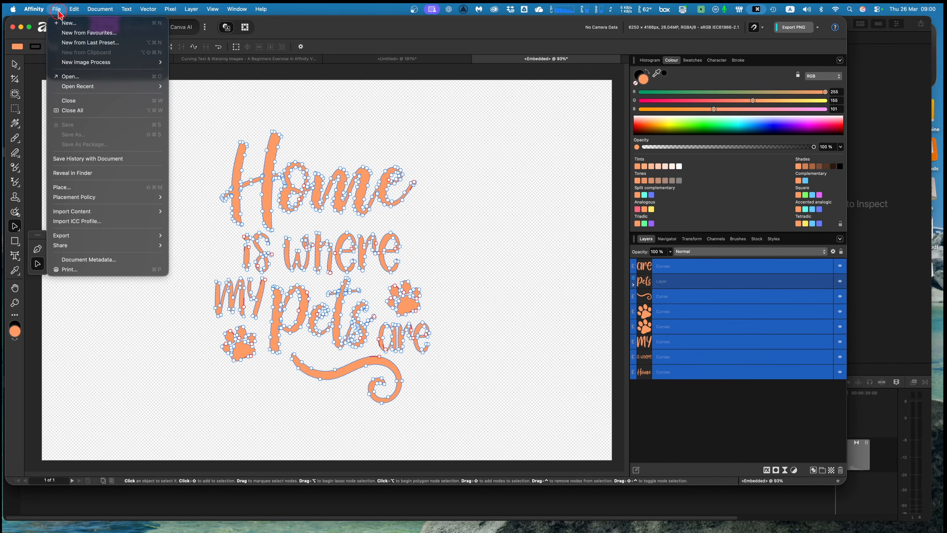
left_click(82, 103)
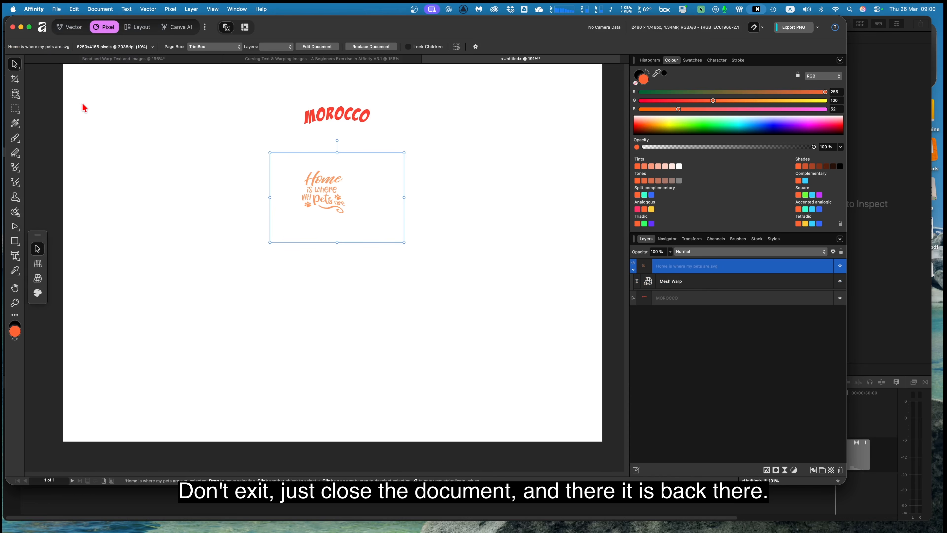
Move the pets image closer beneath MOROCCO and slightly right so its lettering is centred under the word, and deselect it
left_click_drag(358, 198, 360, 178)
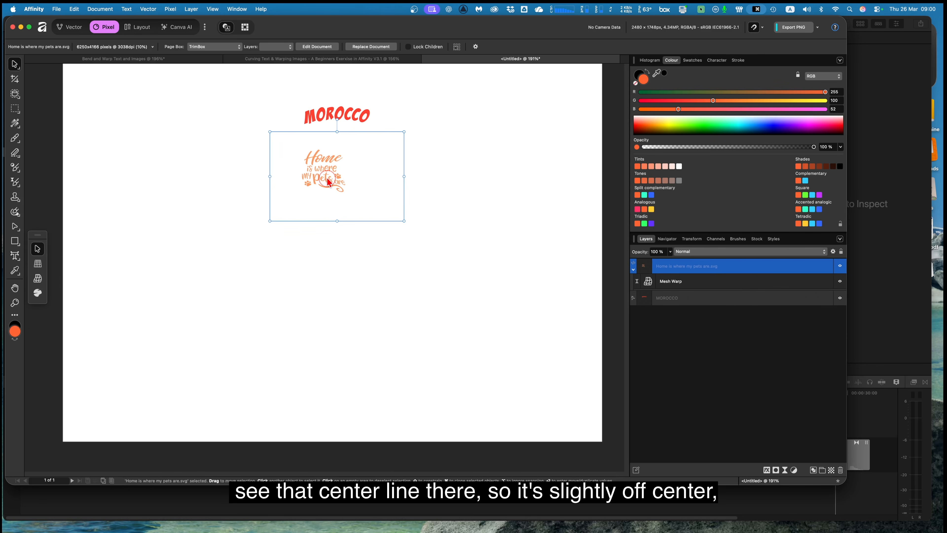
left_click_drag(359, 180, 373, 182)
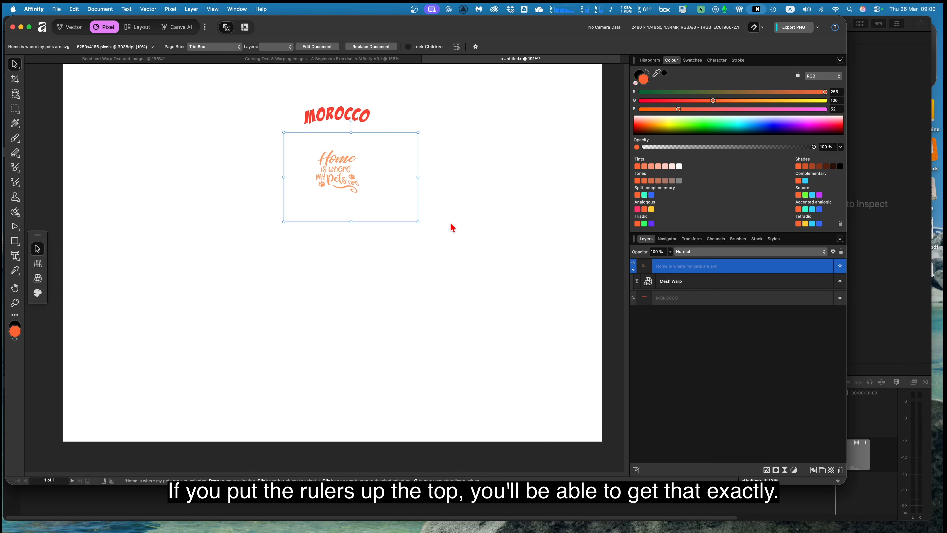
left_click(373, 278)
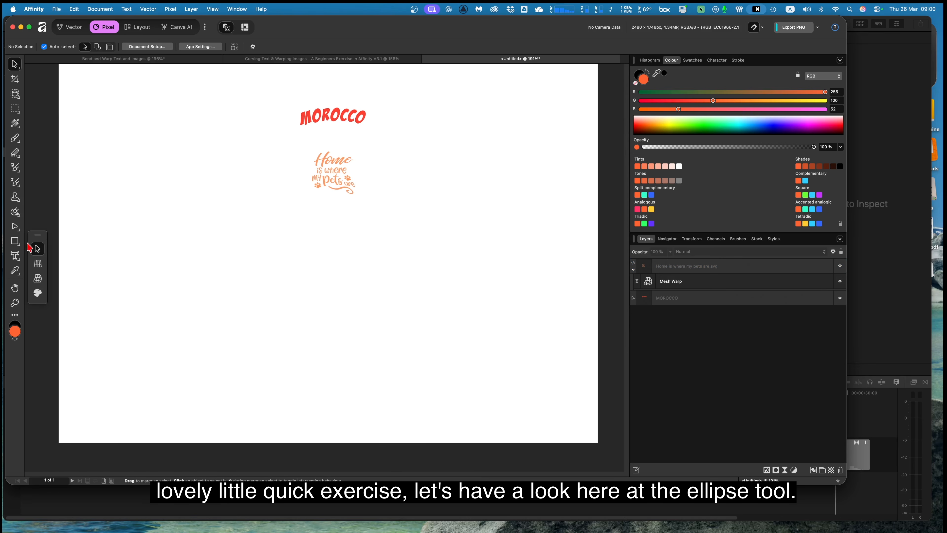
Activate the Ellipse tool
left_click(19, 246)
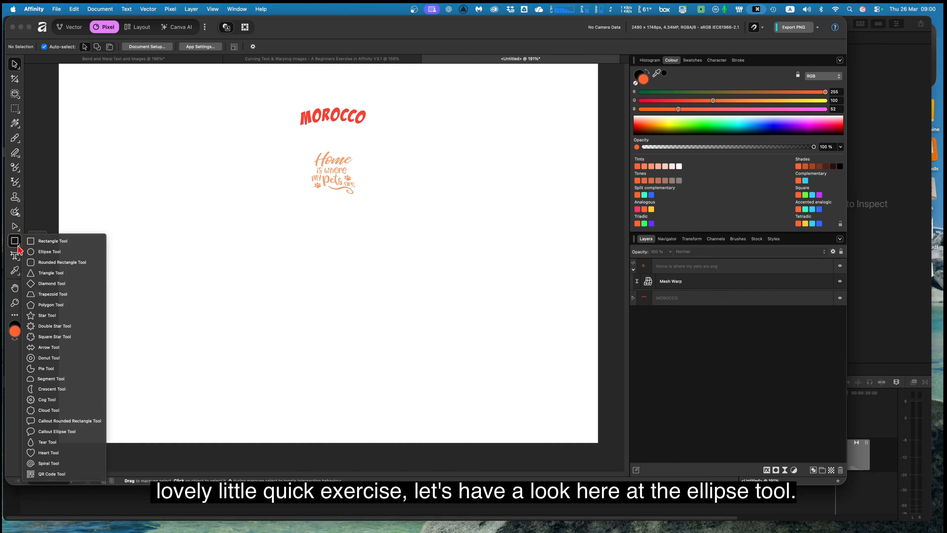
left_click(39, 251)
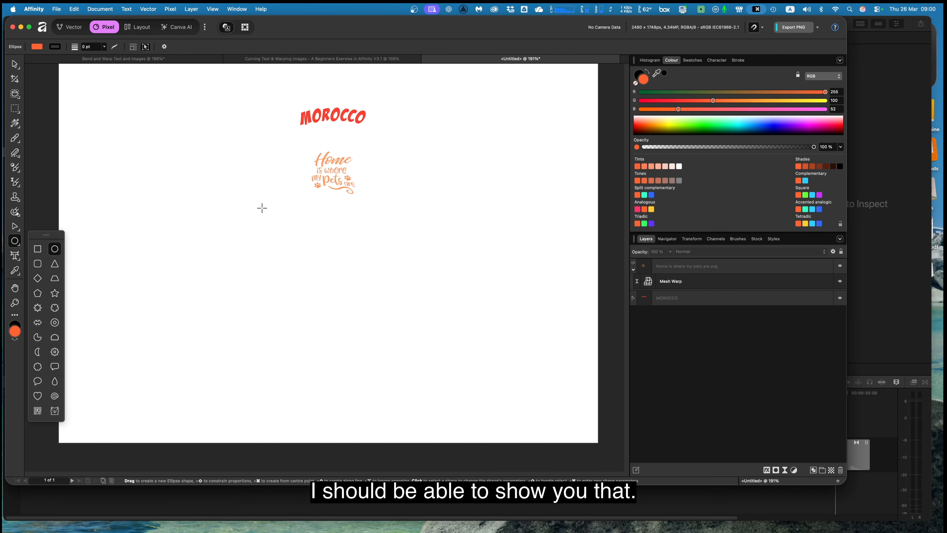
left_click(756, 10)
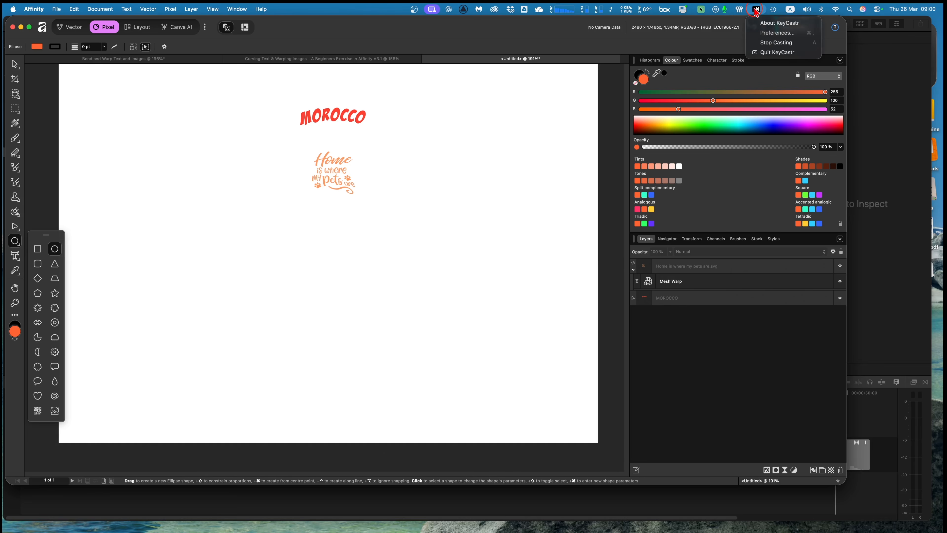
left_click(756, 11)
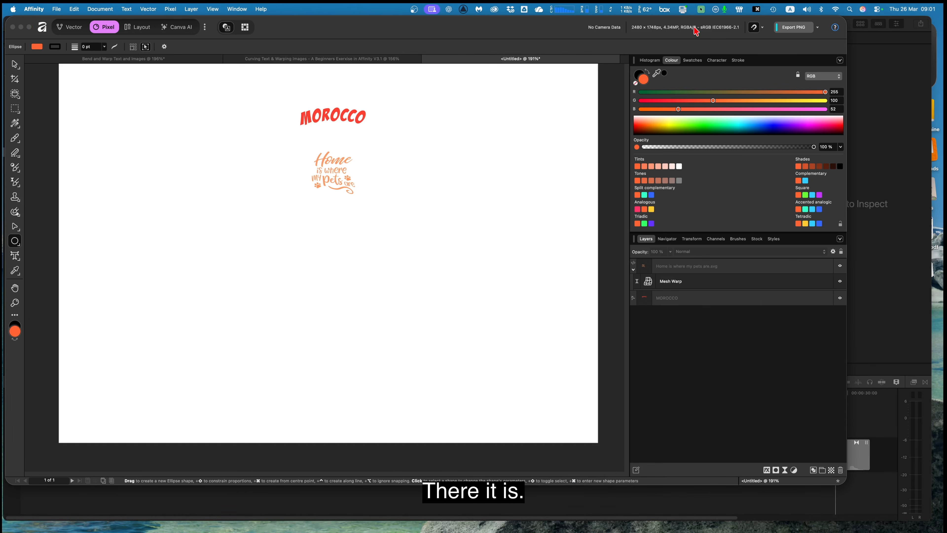
left_click(701, 11)
left_click(710, 21)
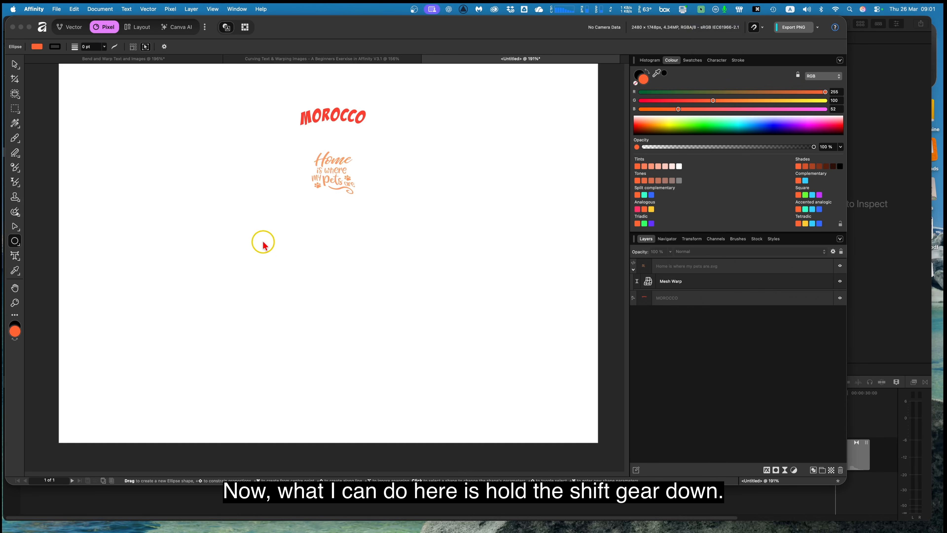
Draw a large orange circle below the pets image and convert it to curves
left_click_drag(263, 242, 424, 327)
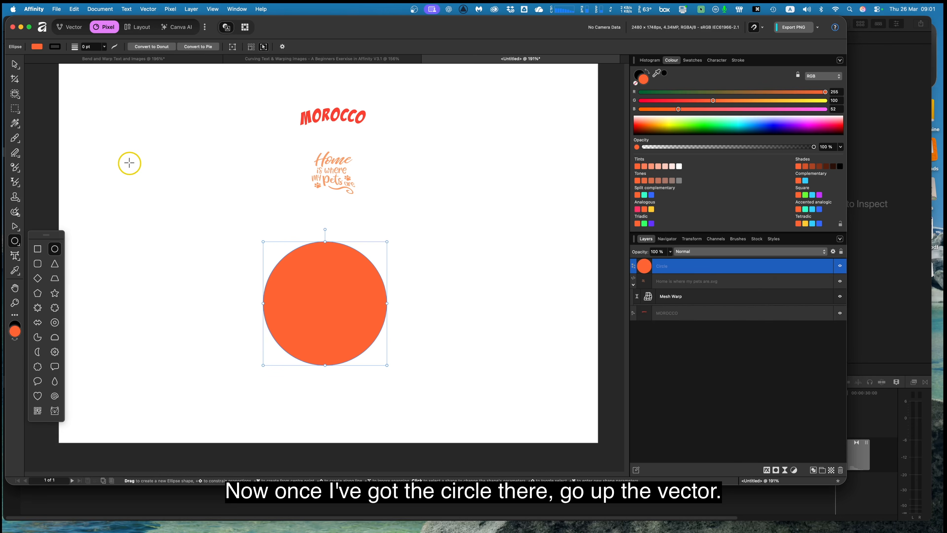
left_click(146, 9)
left_click(161, 62)
Turn the circle into a text path with the Artistic Text tool, starting just outside its bottom edge, and enter NARNIA
scroll(193, 113, "up", 2)
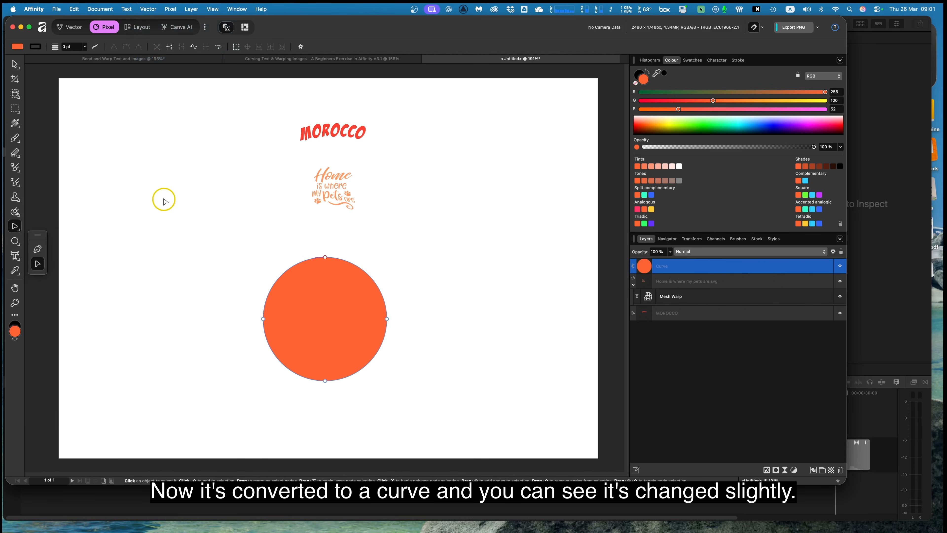
left_click(16, 258)
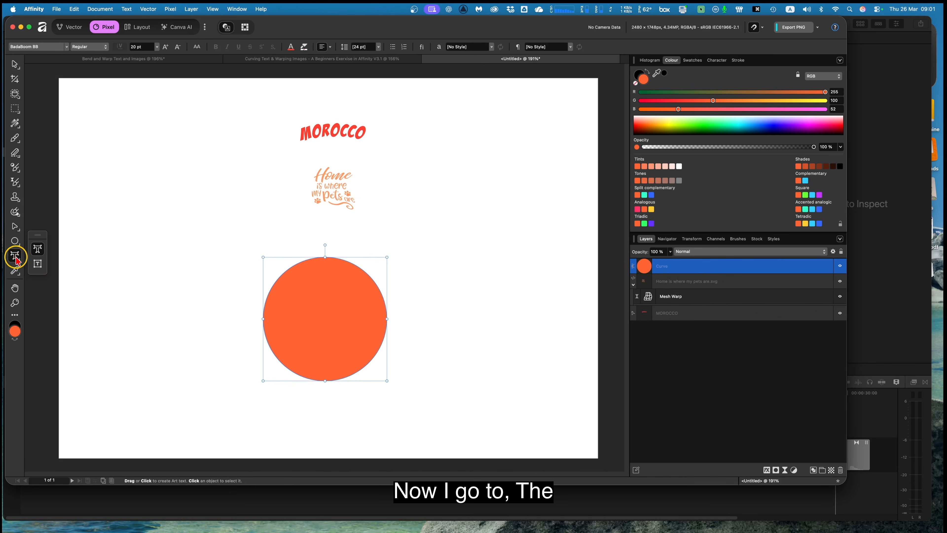
left_click(40, 249)
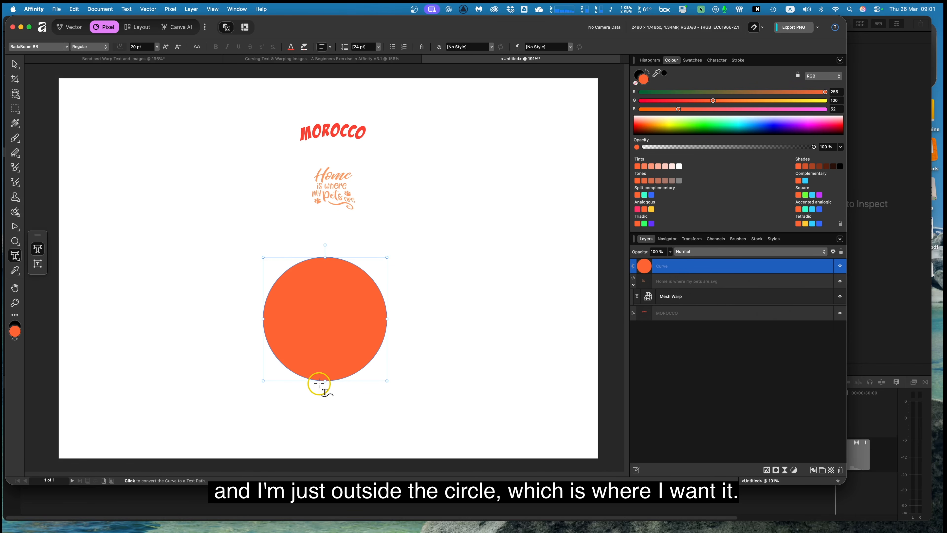
left_click(319, 383)
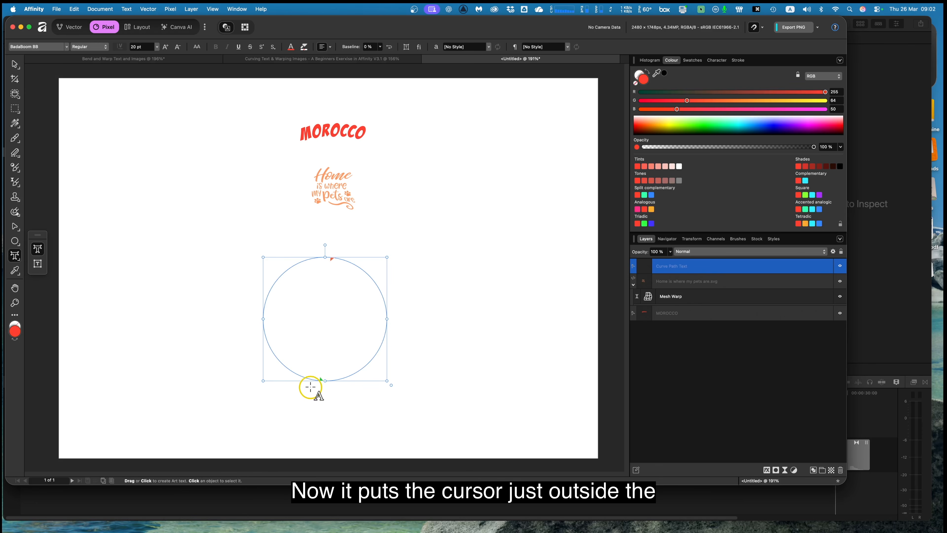
scroll(319, 388, "left", 2)
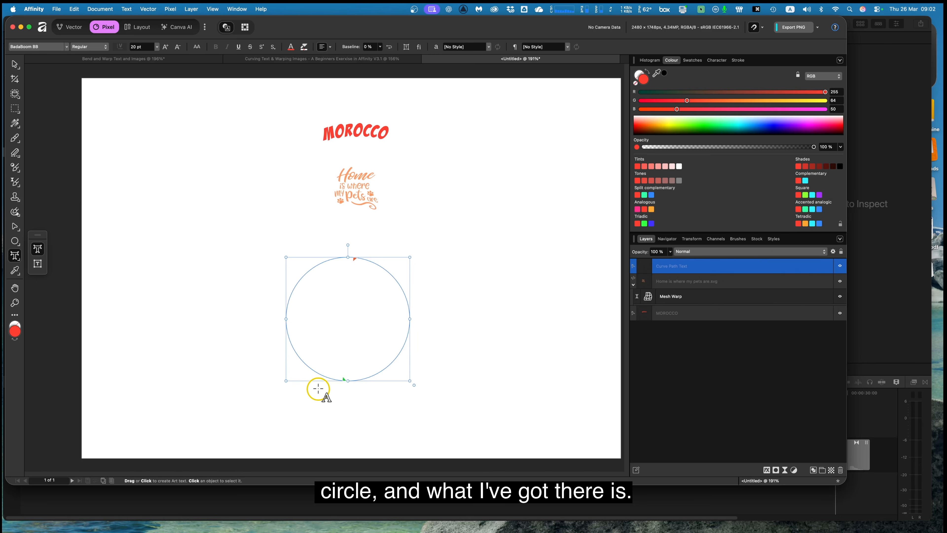
type("NA")
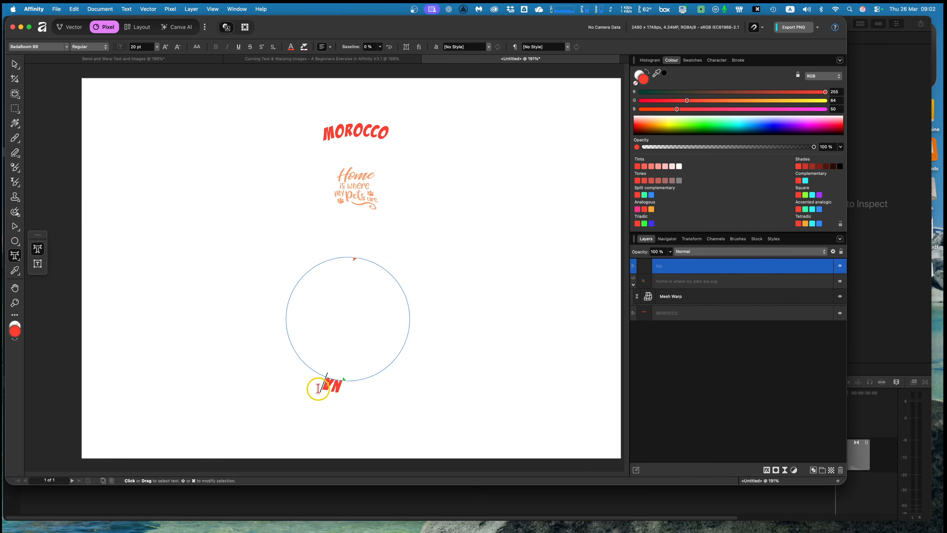
type("RNIA")
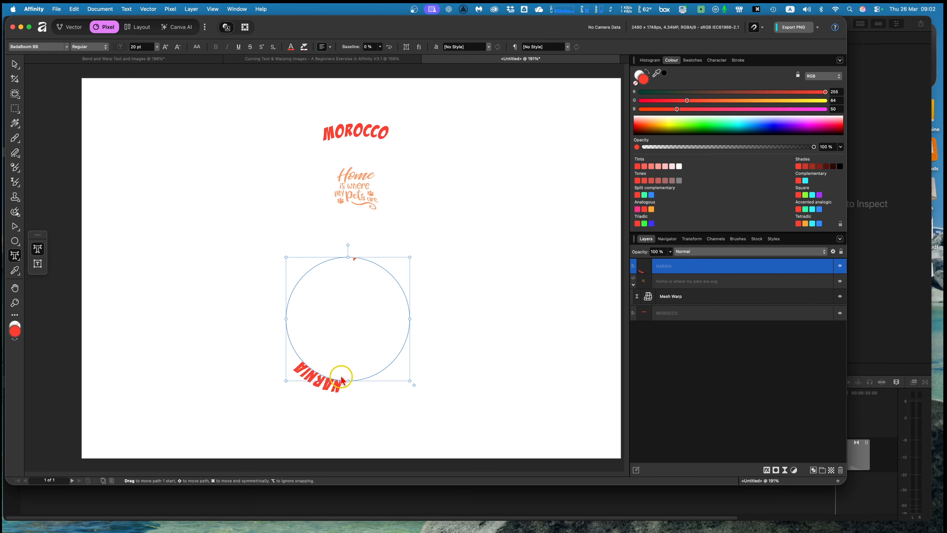
Move the path text's start and end handles around the circle so NARNIA sits centred over the top of its outside edge
left_click_drag(345, 379, 309, 301)
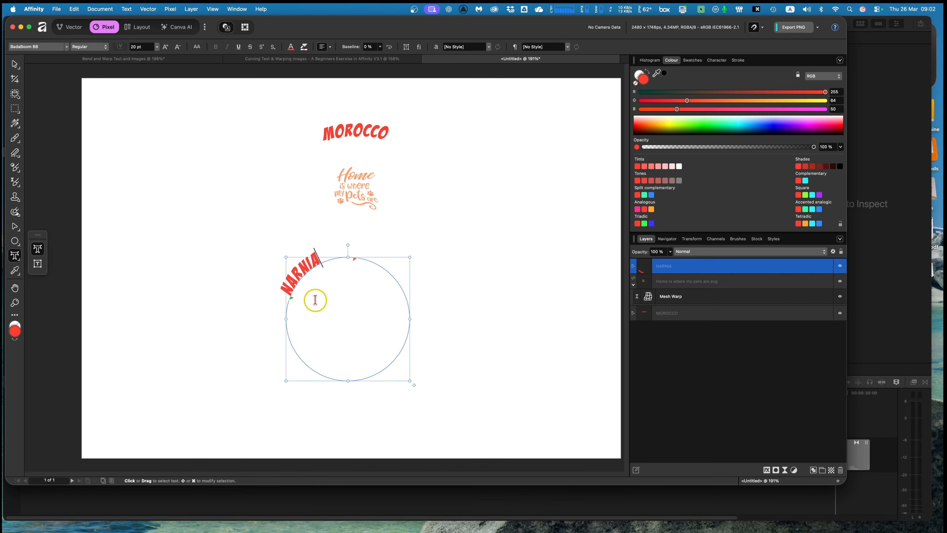
left_click_drag(356, 259, 398, 304)
left_click_drag(291, 297, 329, 272)
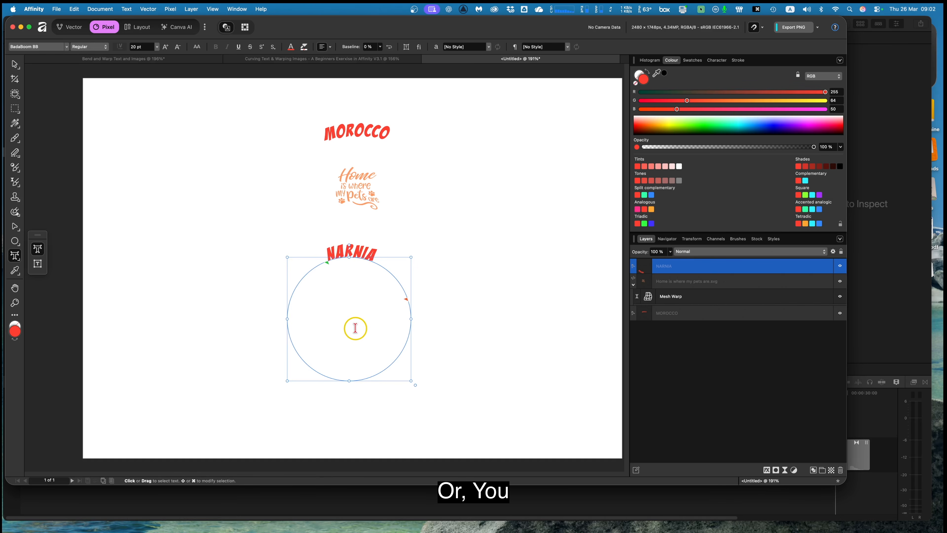
Undo the handle moves, the NARNIA text and the text-path conversion, back to the filled circle
key("super+z")
key("super+z")
key("super+z")
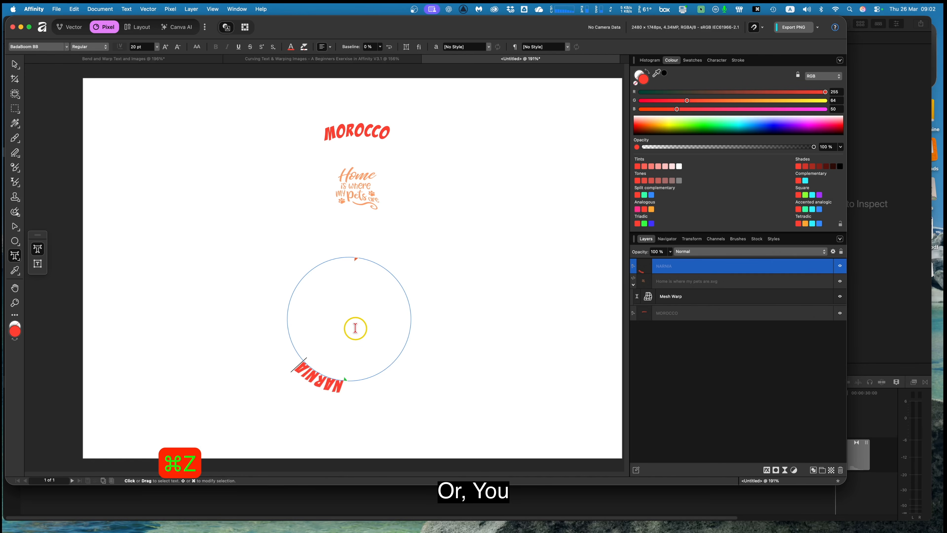
key("super+z")
key("super+z")
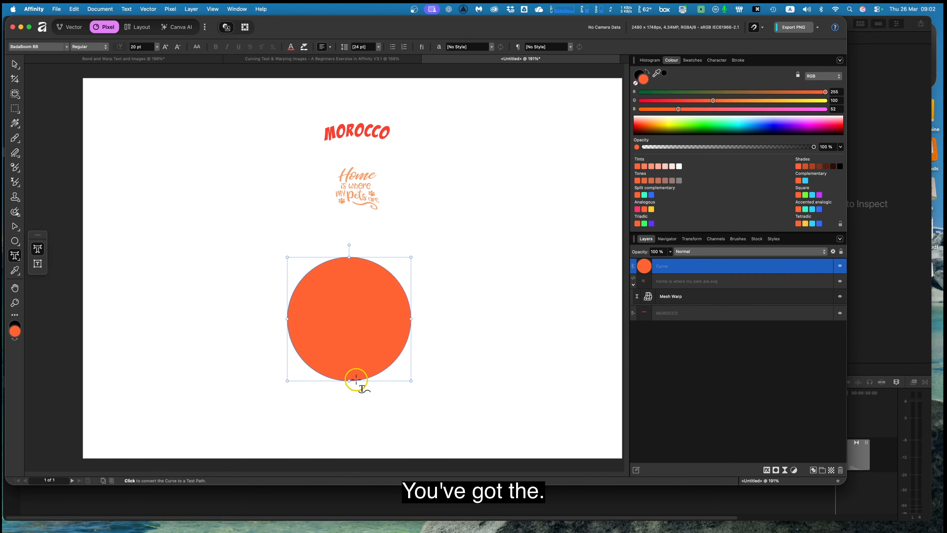
Turn the circle into a text path starting just inside its bottom edge and enter NARNIA
scroll(354, 378, "right", 2)
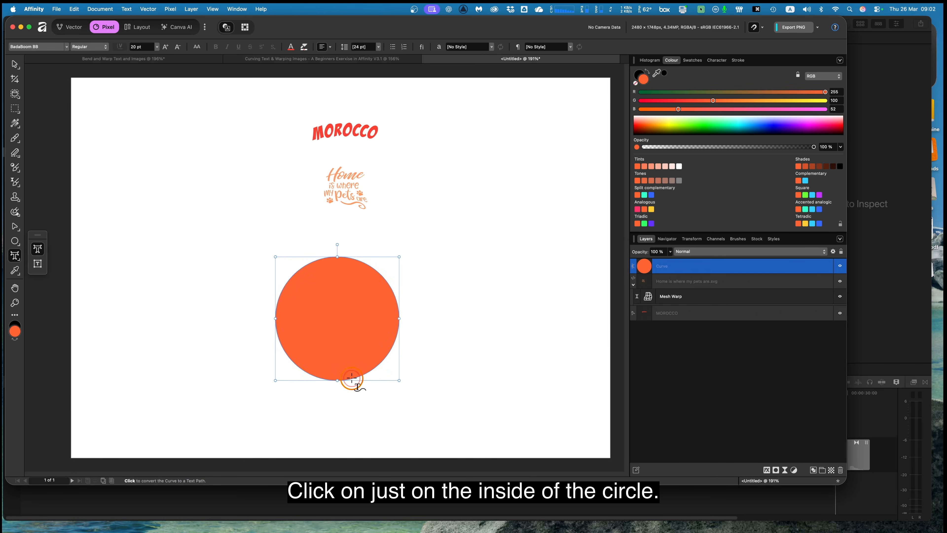
left_click(355, 377)
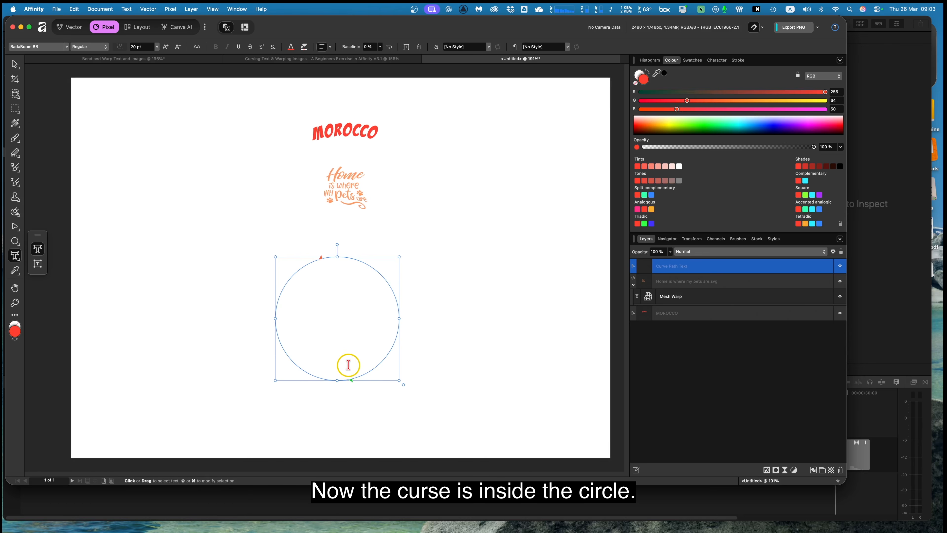
type("NARNIA")
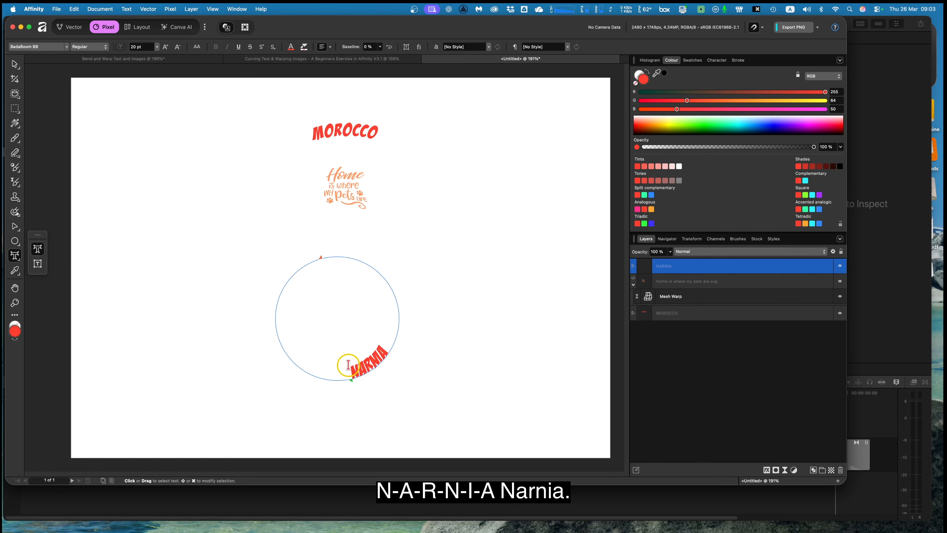
Move the path text's start and end handles around the circle so NARNIA runs along the inside of its top edge
scroll(349, 365, "right", 3)
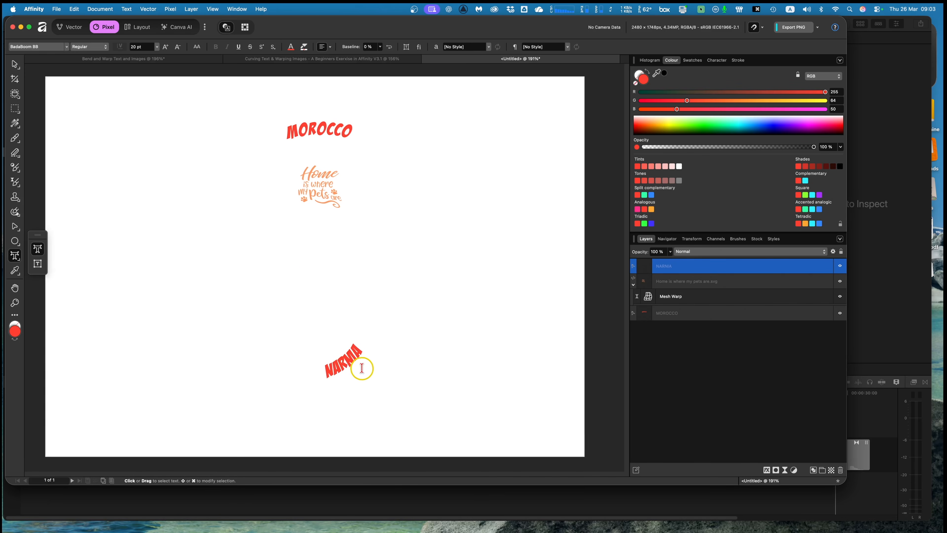
mouse_move(324, 380)
left_mouse_down()
mouse_move(360, 376)
mouse_move(357, 308)
mouse_move(321, 283)
left_mouse_up()
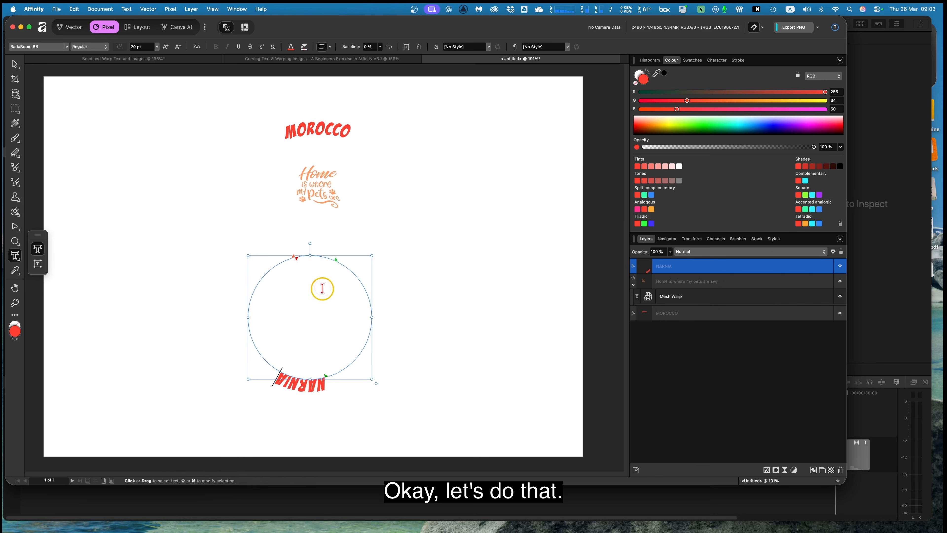
mouse_move(325, 379)
left_mouse_down()
mouse_move(307, 381)
mouse_move(271, 360)
mouse_move(270, 320)
left_mouse_up()
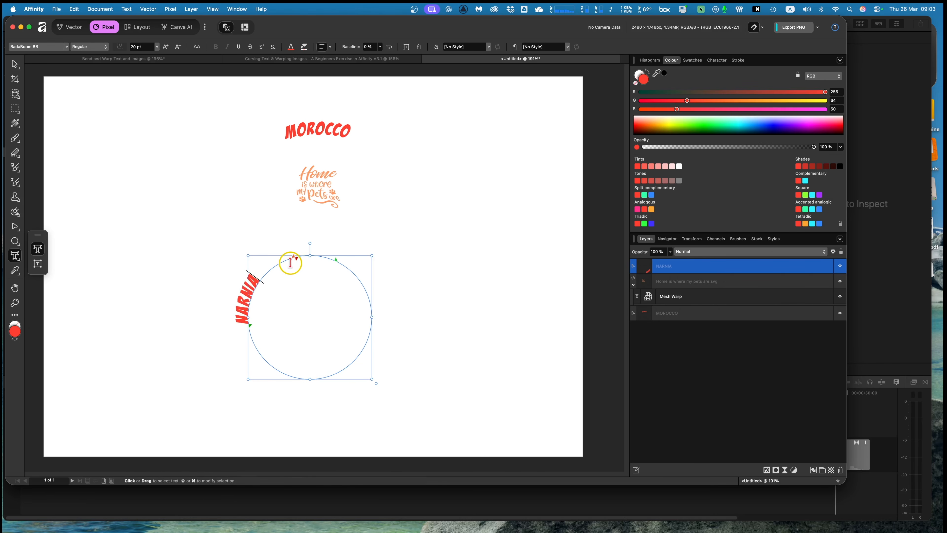
mouse_move(294, 256)
left_mouse_down()
mouse_move(332, 258)
mouse_move(359, 282)
left_mouse_up()
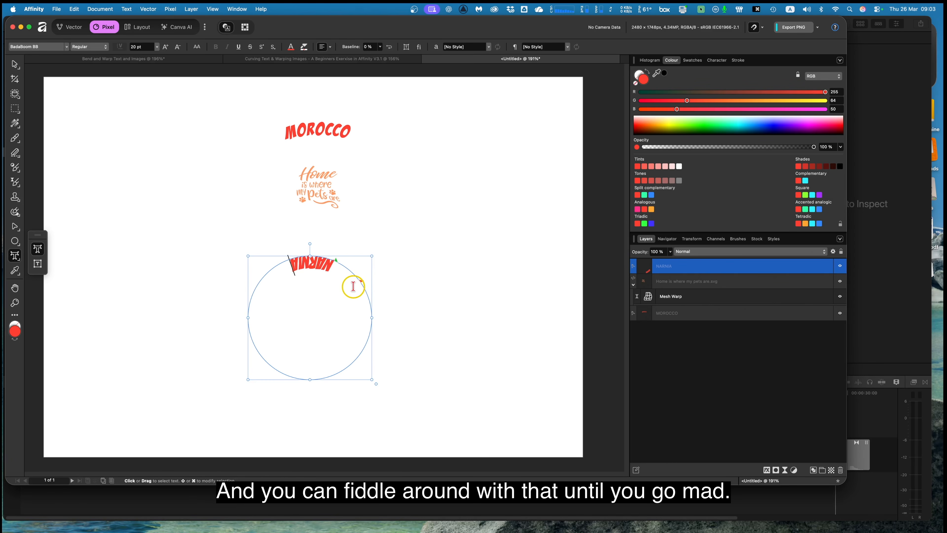
Move the path text's handles around the circle so NARNIA flips outside and sits centred over its top edge
left_click_drag(360, 276, 363, 299)
scroll(306, 315, "up", 2)
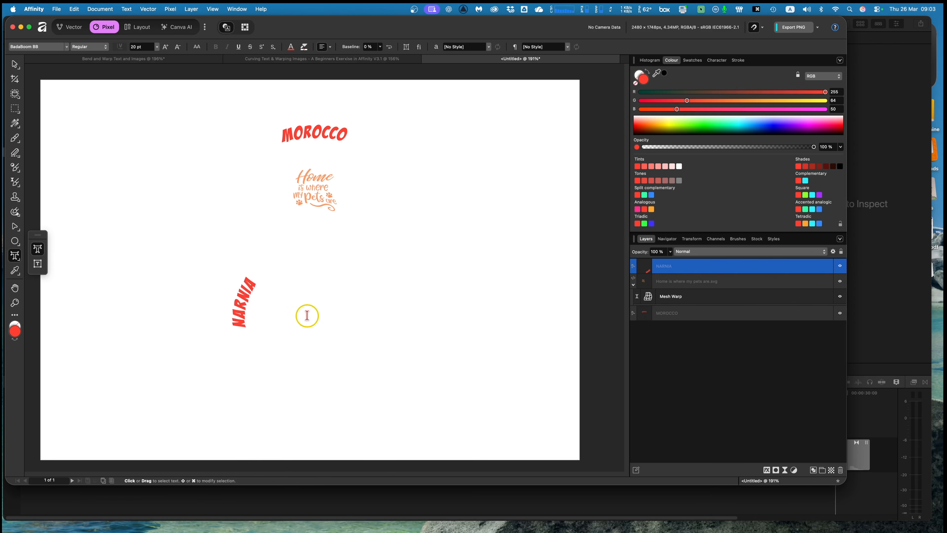
mouse_move(283, 286)
left_mouse_down()
mouse_move(306, 281)
mouse_move(346, 305)
left_mouse_up()
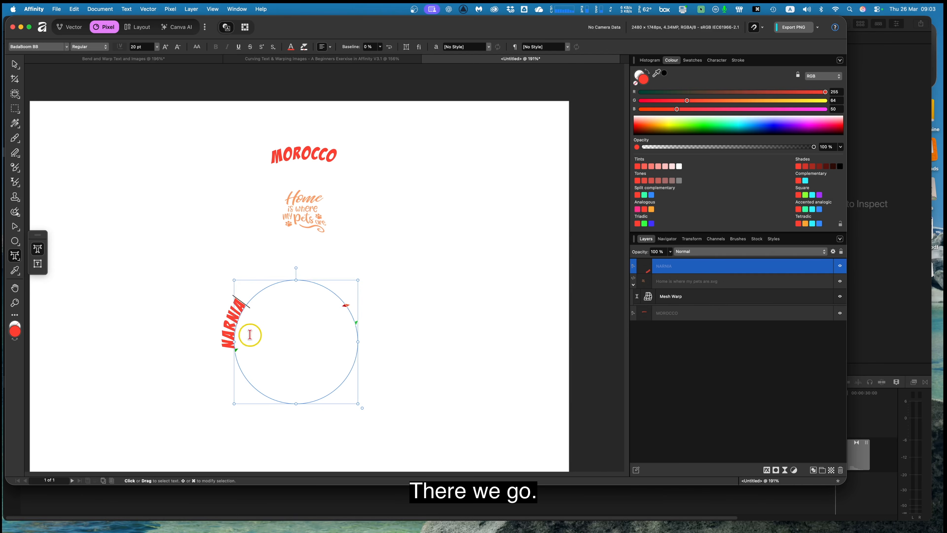
left_click_drag(236, 349, 281, 305)
Select the NARNIA text and lower its baseline into the circle, trying -12 pt and settling on -24 pt
double_click(277, 274)
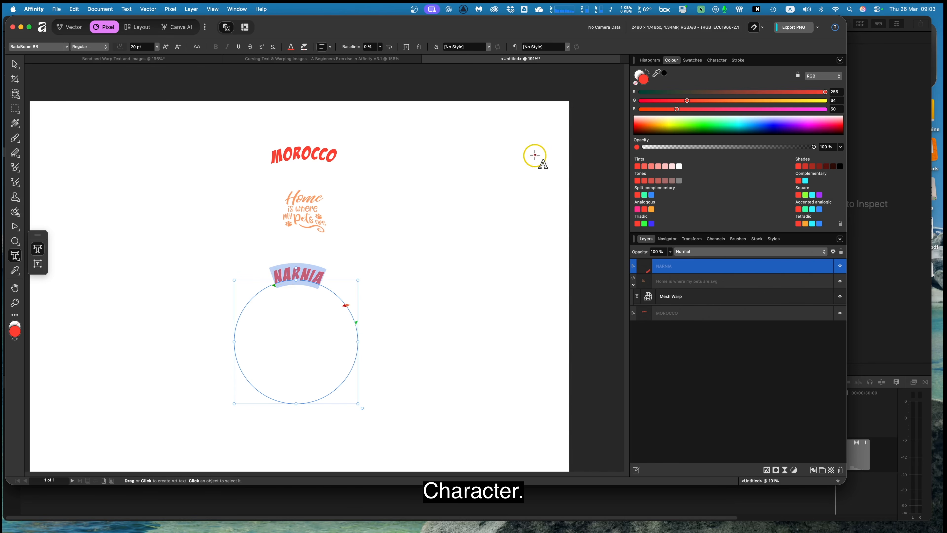
left_click(719, 62)
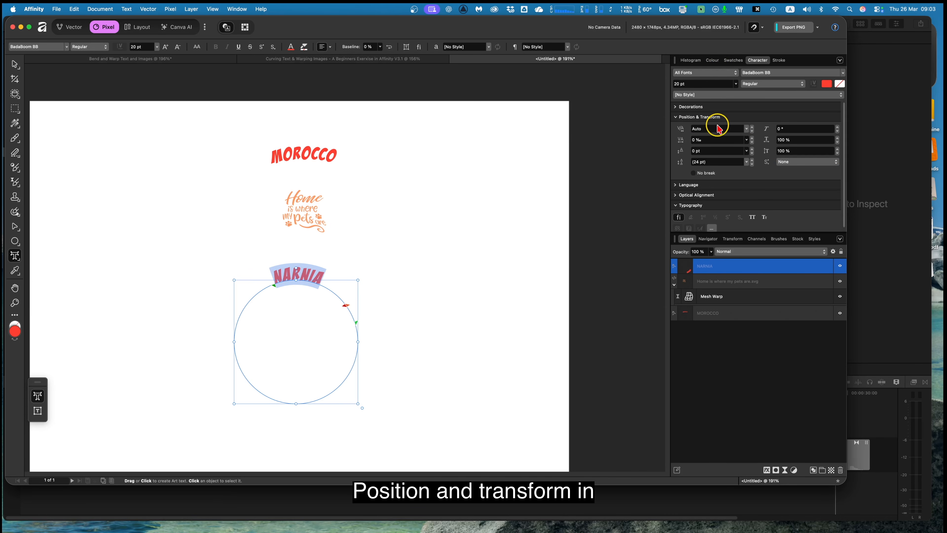
left_click(718, 151)
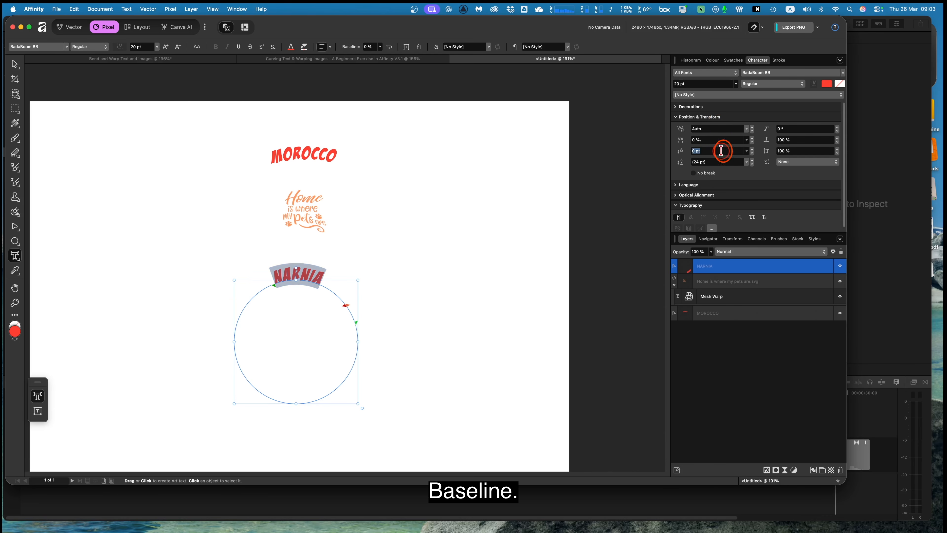
left_click(747, 150)
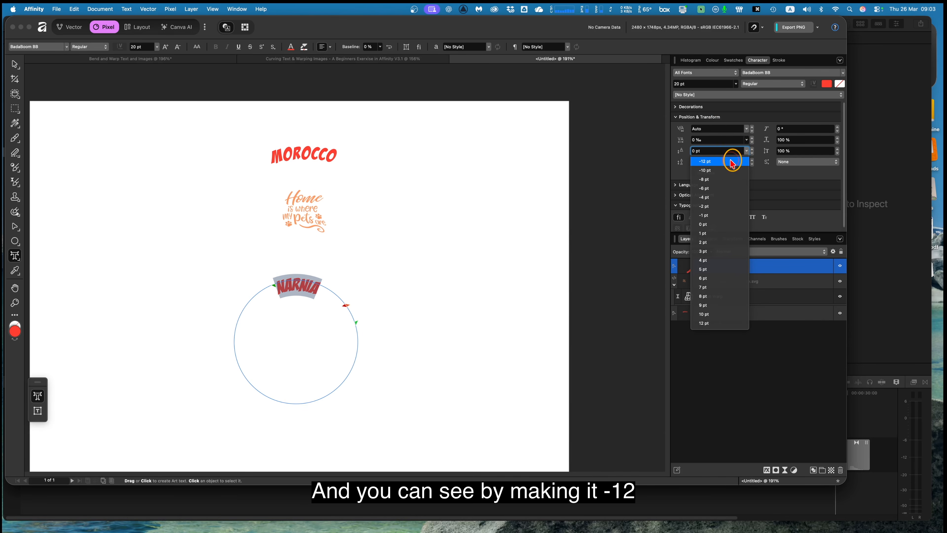
left_click(731, 162)
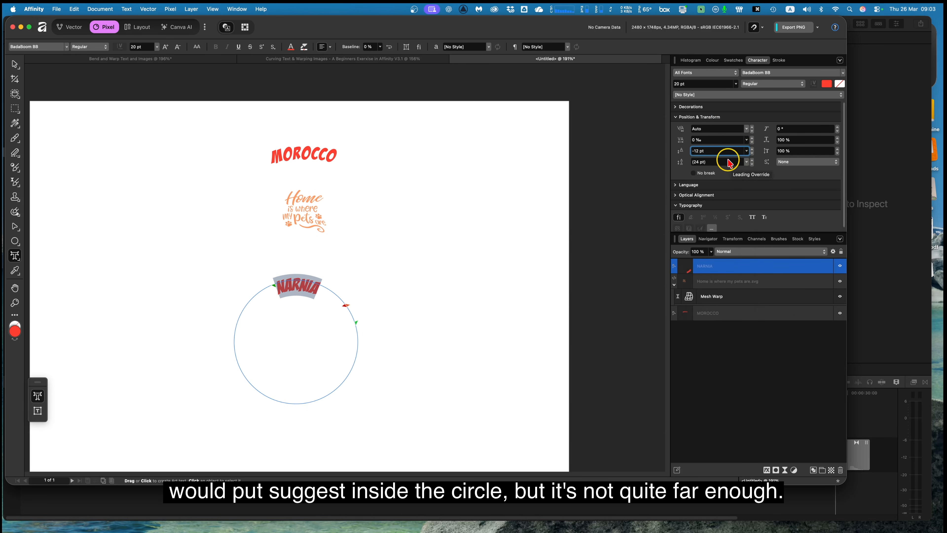
left_click(712, 152)
type("-24")
key("Return")
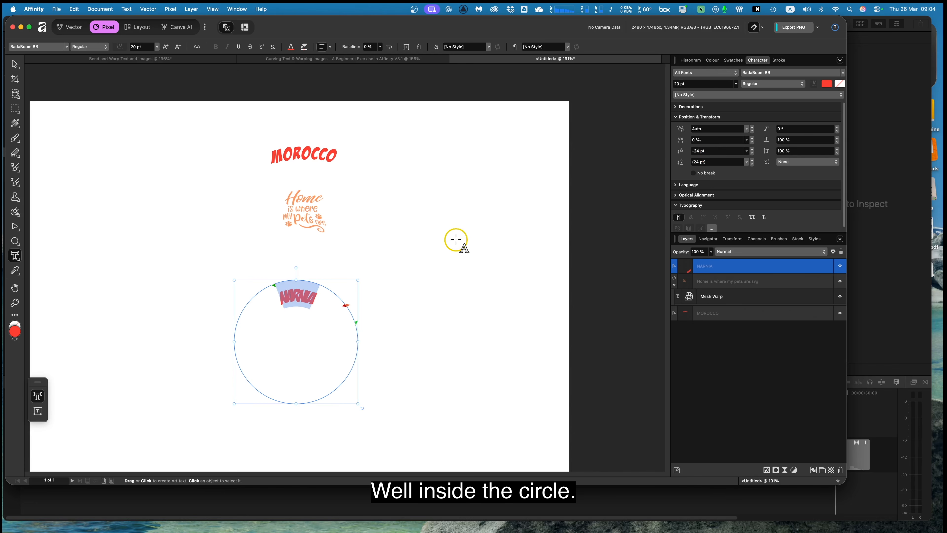
Widen the letter spacing of the NARNIA text by setting its tracking to 150 ‰
left_click(747, 140)
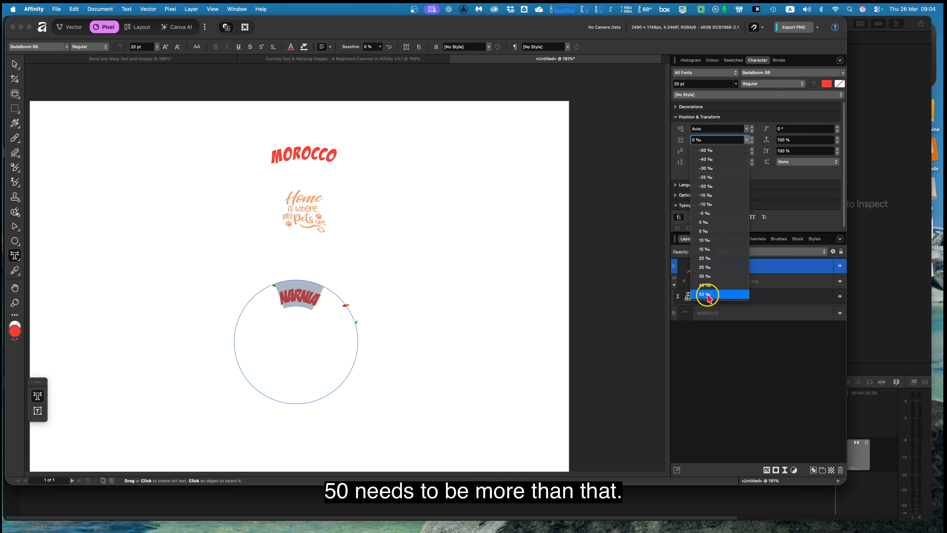
left_click(715, 140)
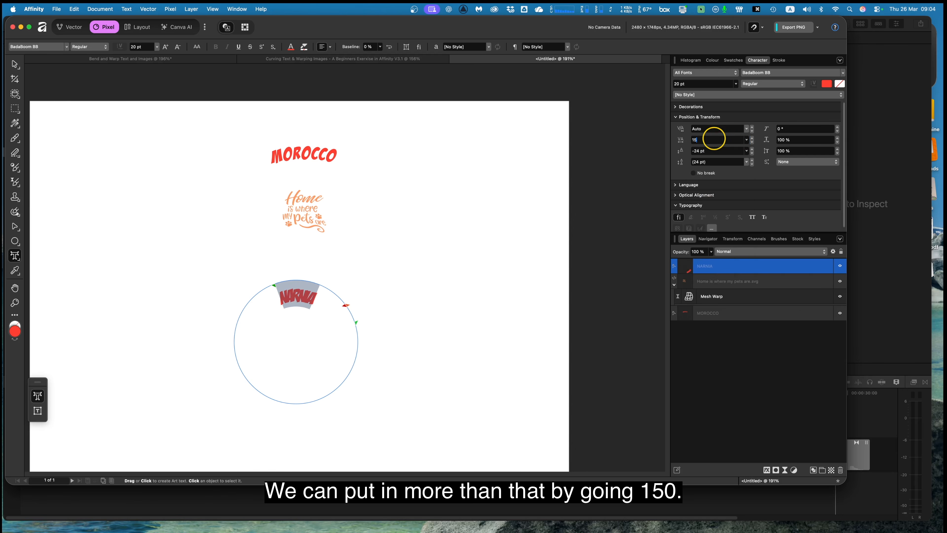
key("Return")
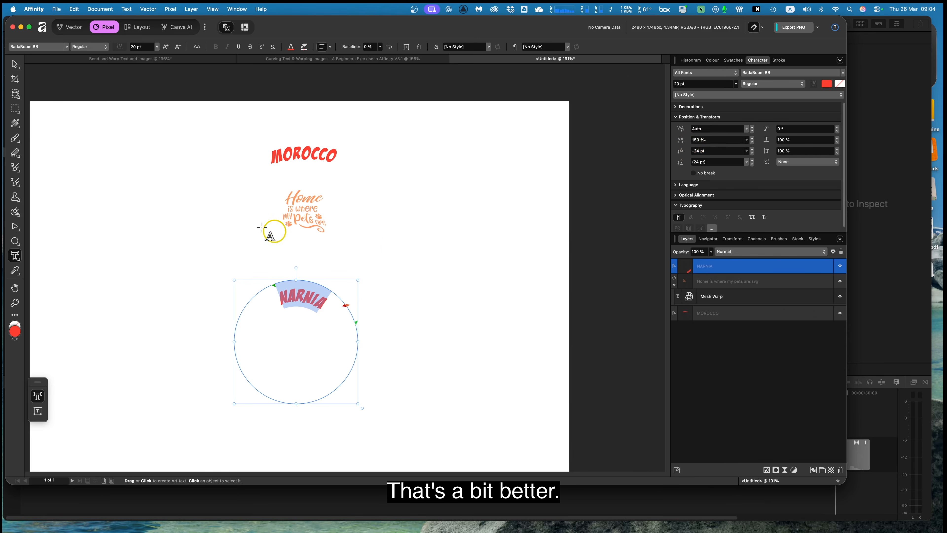
Shift the path text's start handle slightly back along the circle to centre NARNIA under the top edge, and deselect the text
left_click(15, 66)
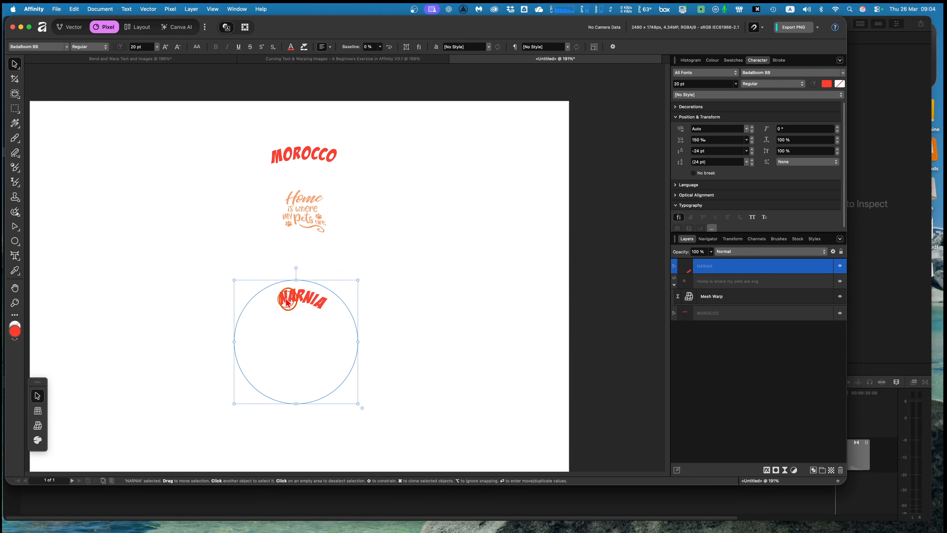
left_click(15, 256)
left_click_drag(274, 286, 268, 290)
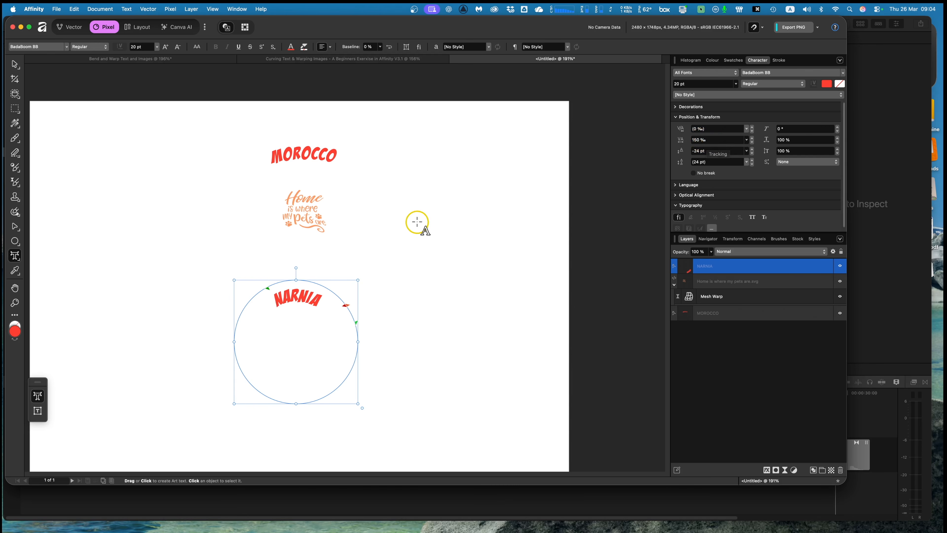
scroll(418, 223, "left", 1)
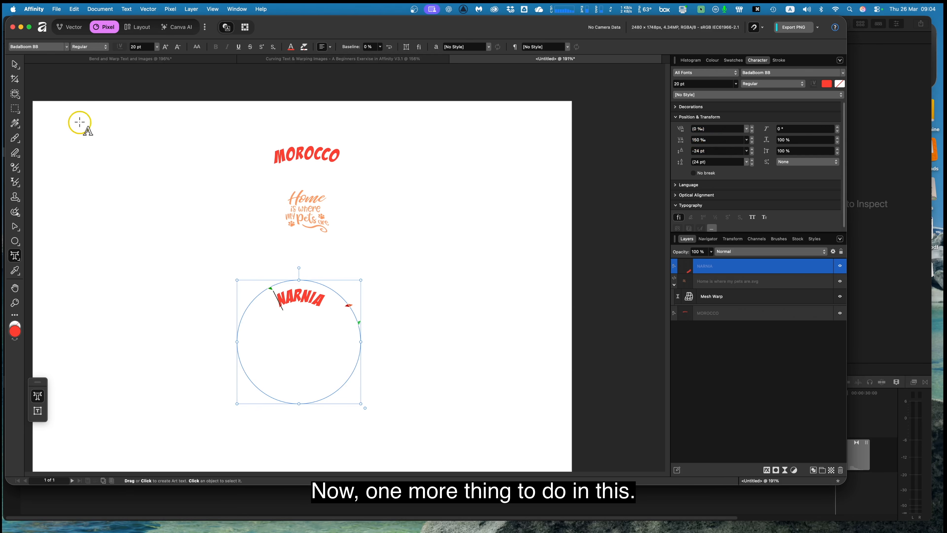
left_click(14, 64)
left_click(425, 286)
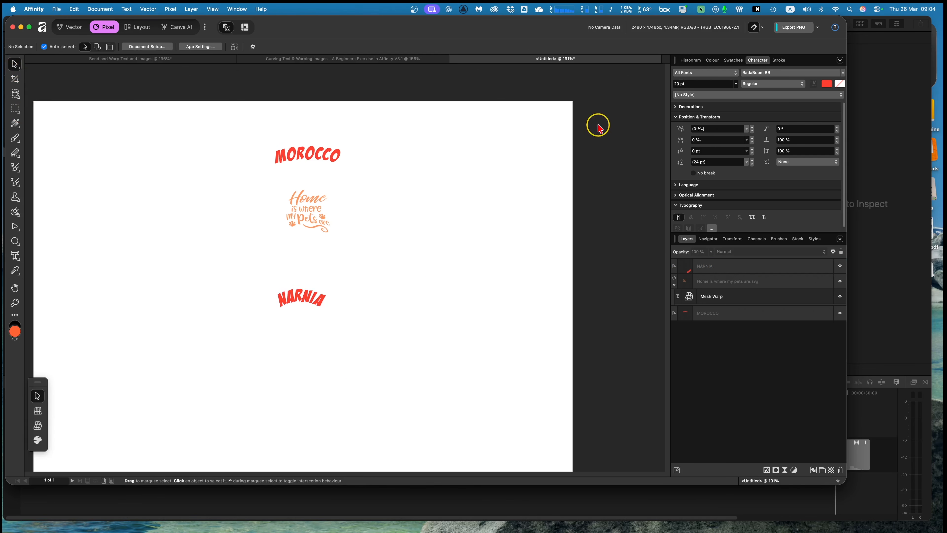
Search the Pixabay stock library for desert and place the photo of the bare tree with dunes on the page
scroll(722, 153, "down", 1)
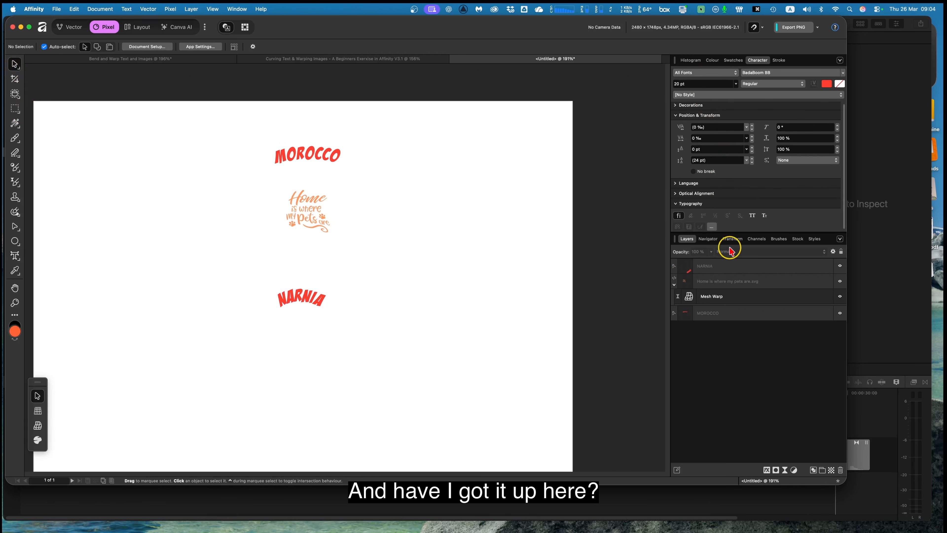
left_click(797, 239)
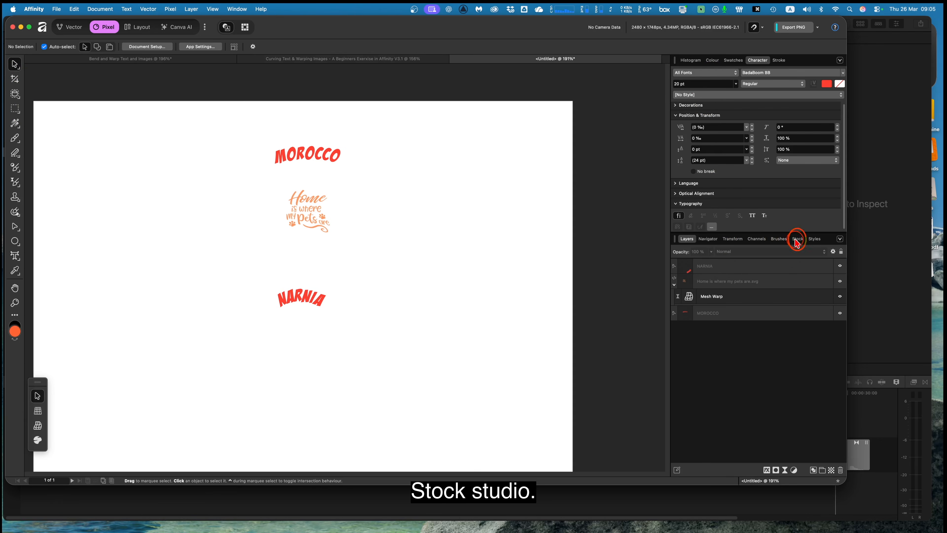
left_click(747, 252)
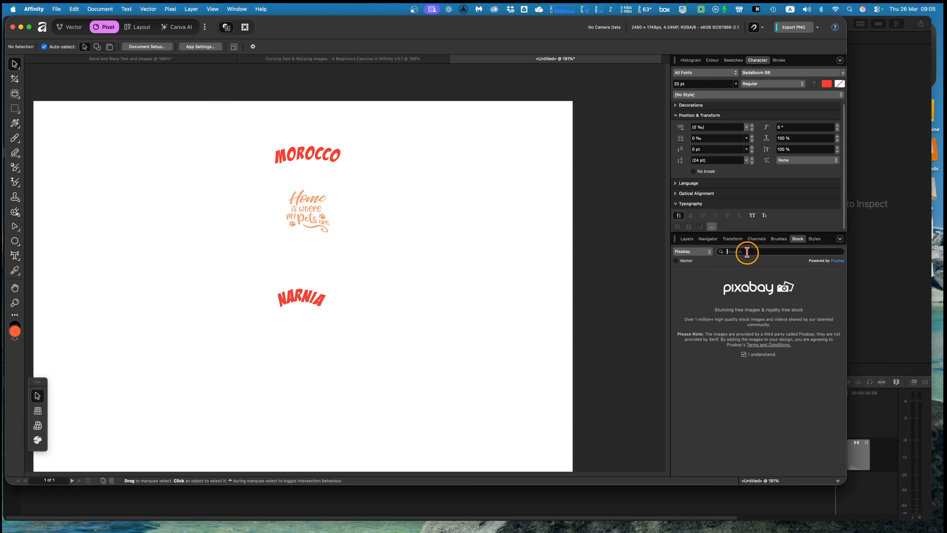
type("desert")
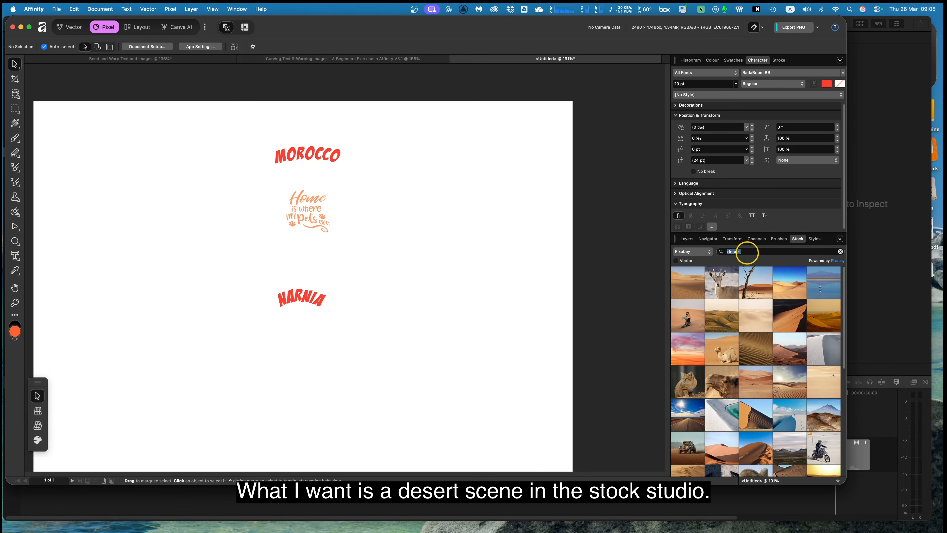
left_click(755, 284)
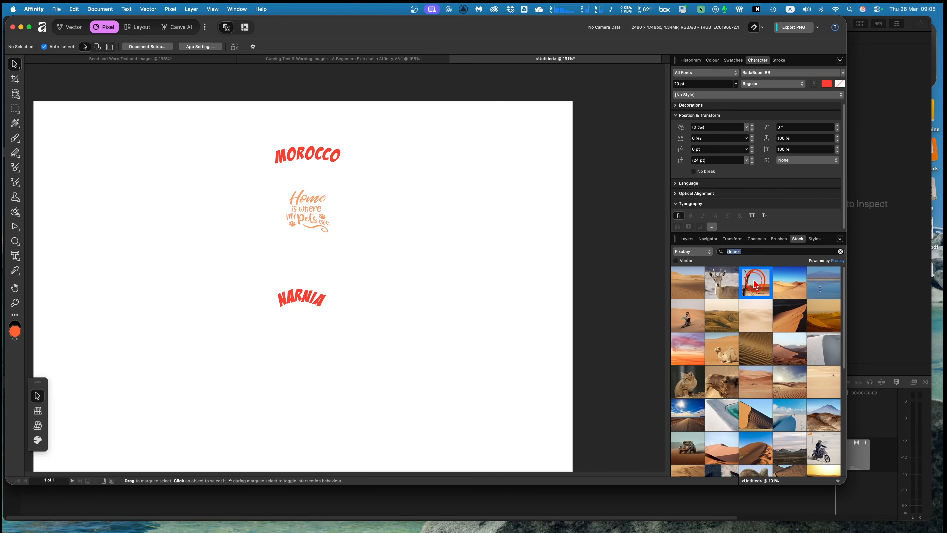
left_click_drag(755, 284, 523, 280)
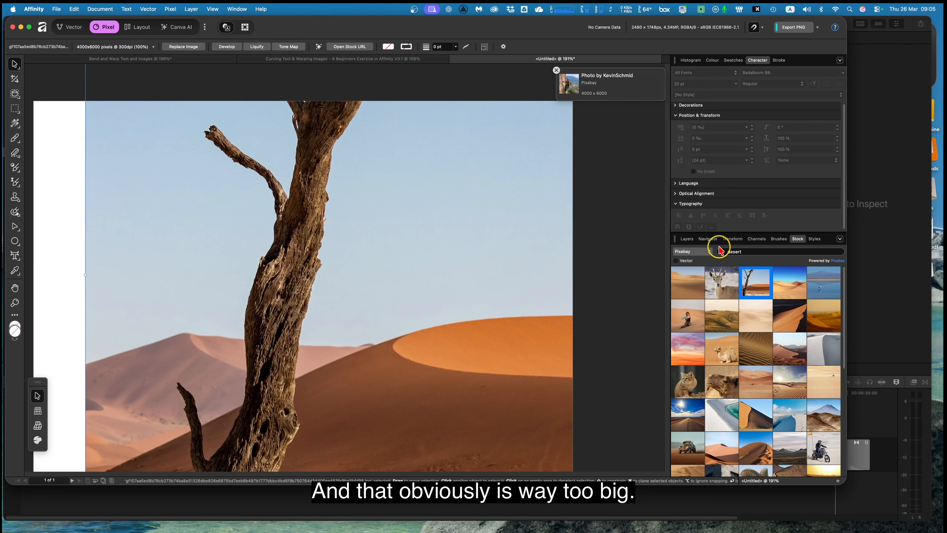
Scale the desert photo proportionally, trying 200 mm and settling on 50 mm width, and move it fully onto the page beside the text
left_click(687, 239)
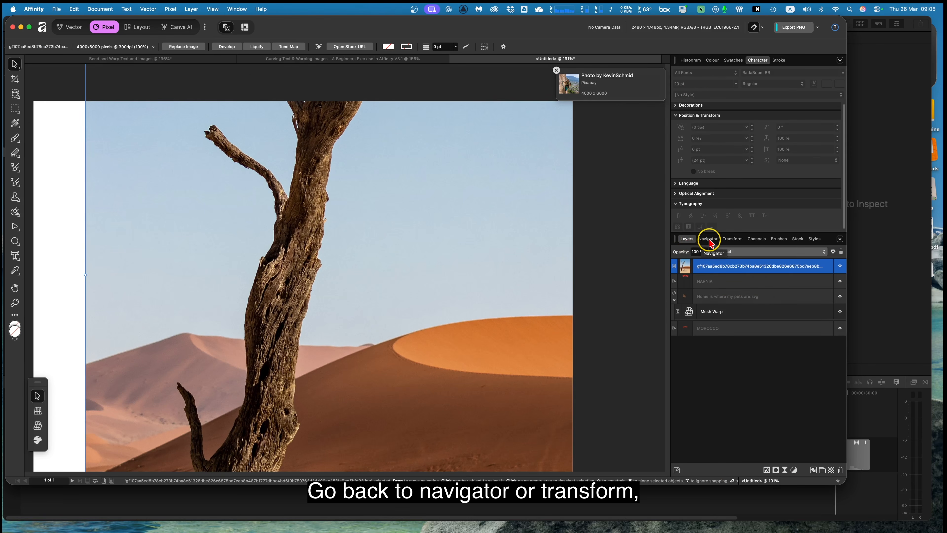
left_click(731, 239)
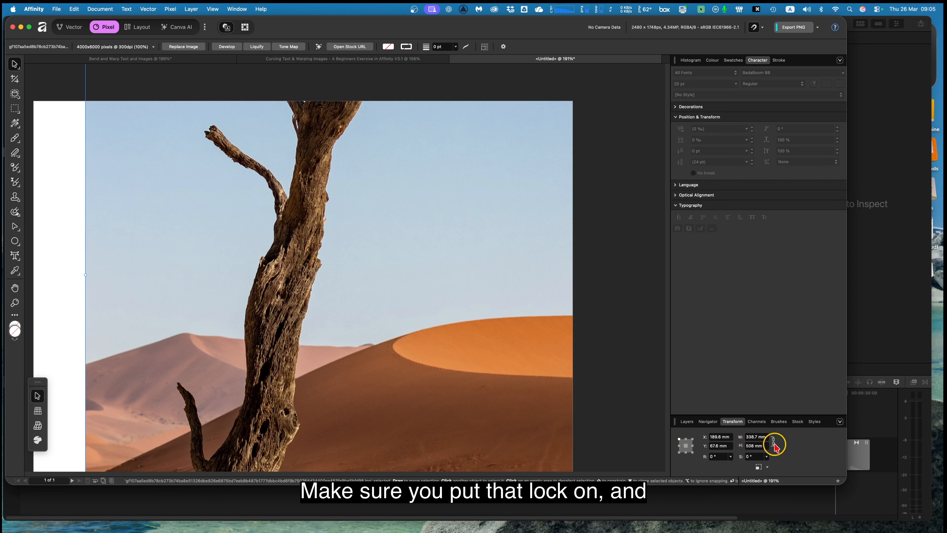
left_click(750, 437)
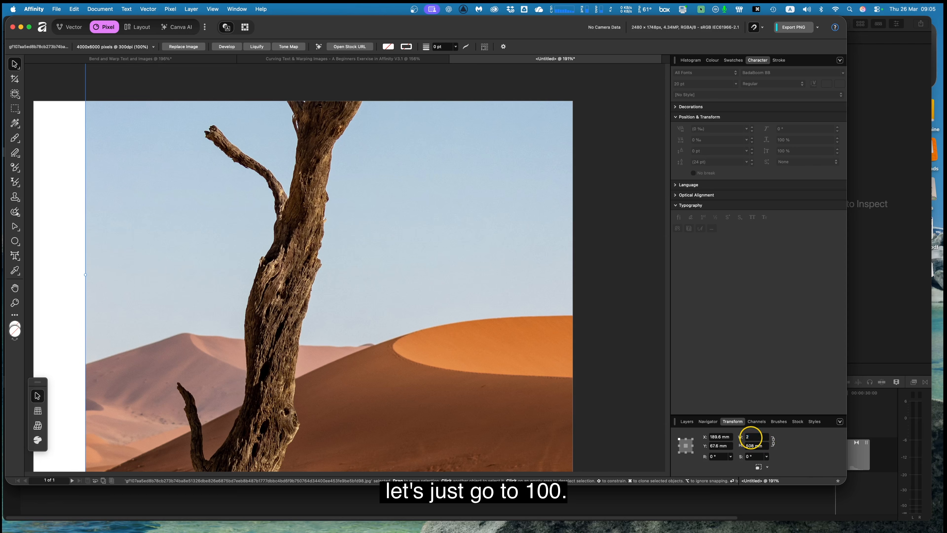
type("200")
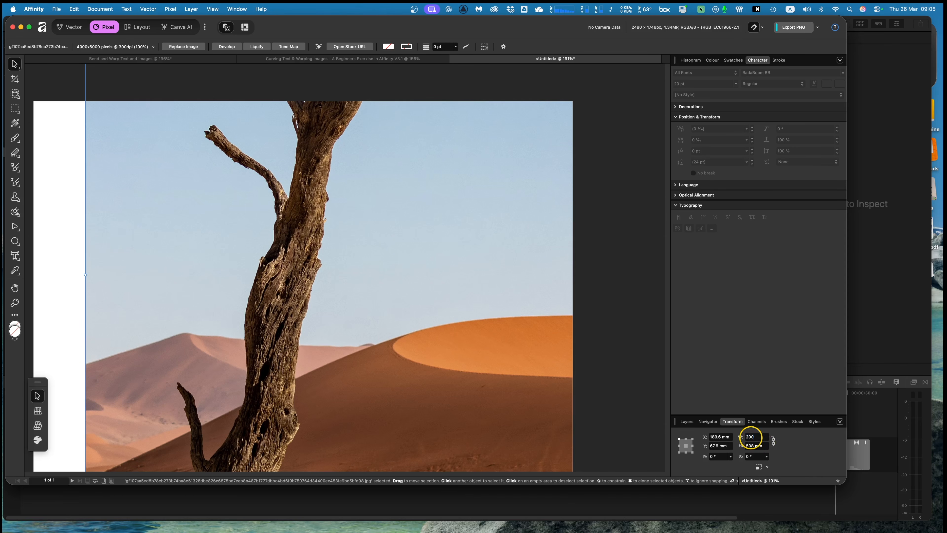
key("Return")
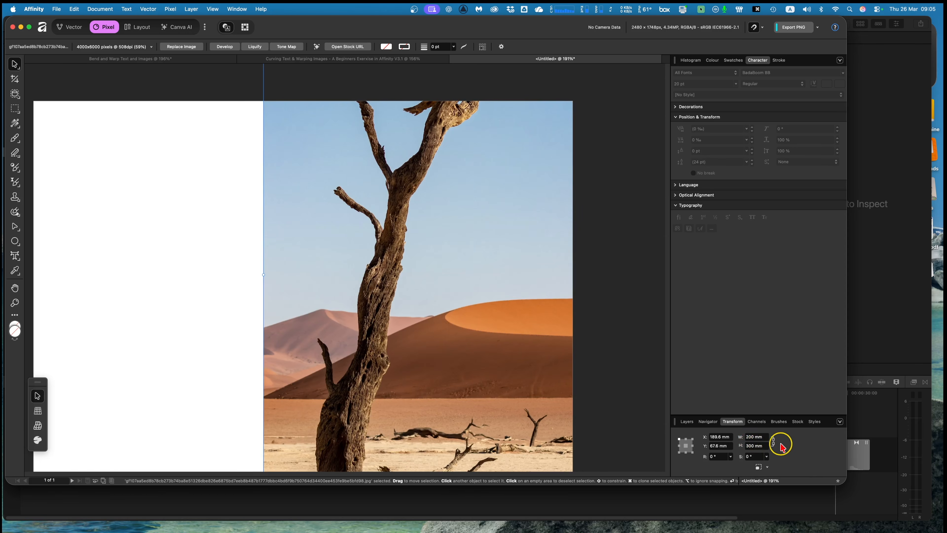
left_click(753, 437)
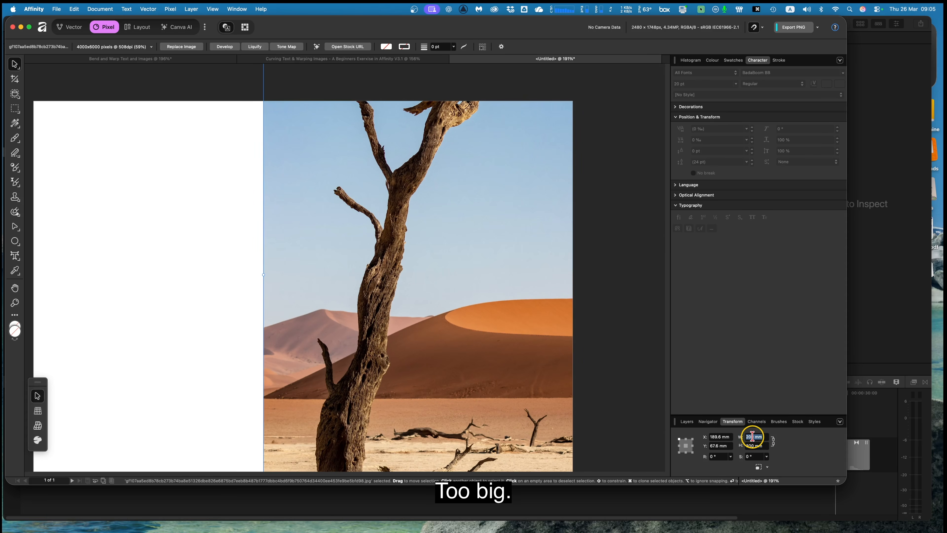
type("50")
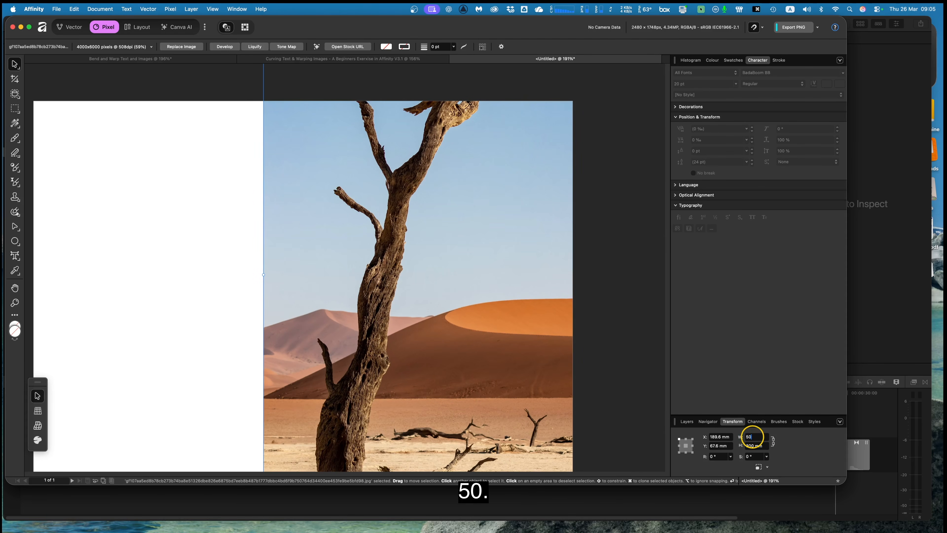
key("Return")
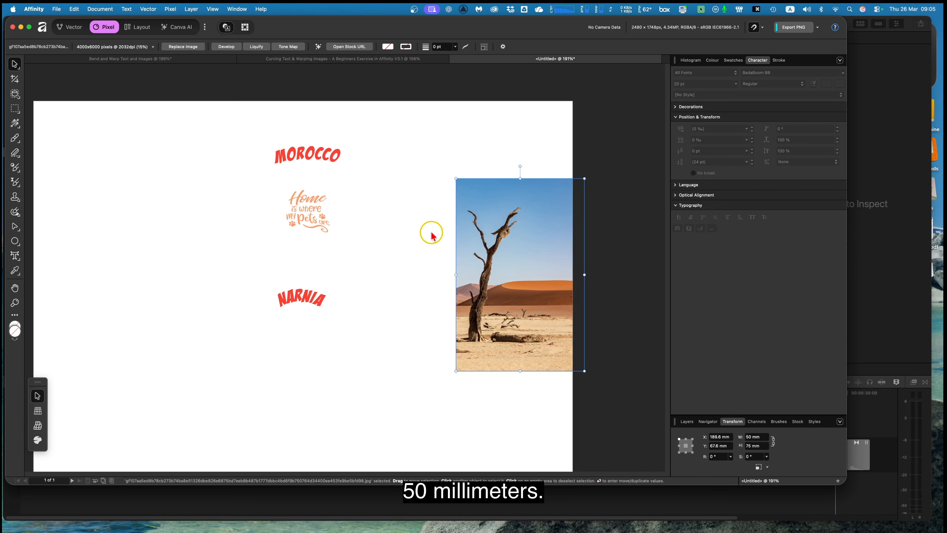
left_click_drag(518, 272, 470, 266)
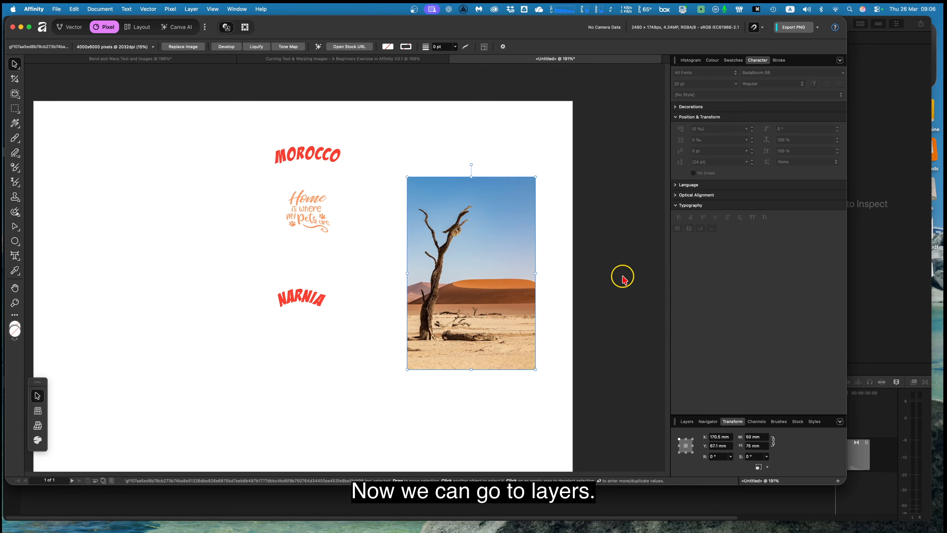
Enlarge the layer list area and add a live Mesh Warp filter to the desert photo
left_click(687, 422)
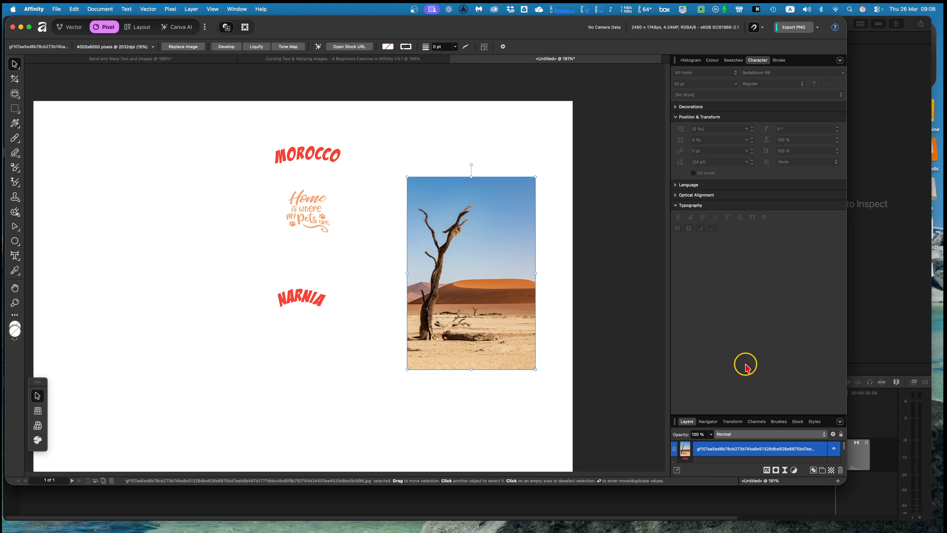
left_click_drag(739, 415, 730, 313)
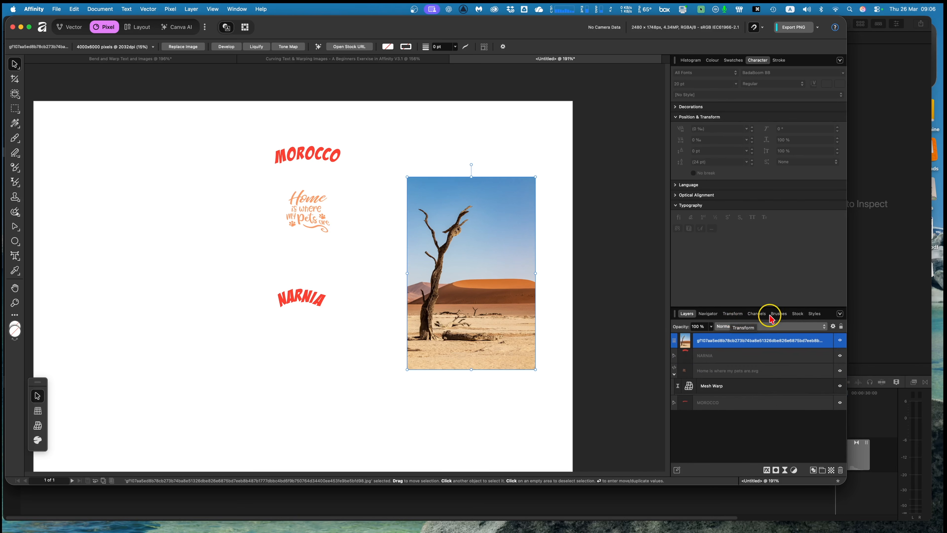
left_click(784, 468)
scroll(821, 502, "down", 10)
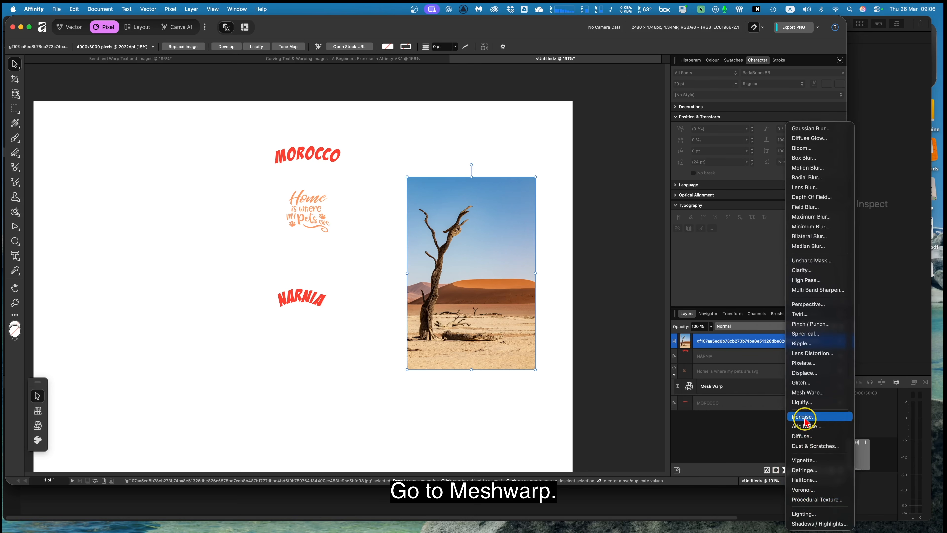
left_click(805, 392)
Bend all four edges of the desert photo inward at their midpoints, keeping the corners in place
left_click_drag(470, 370, 473, 347)
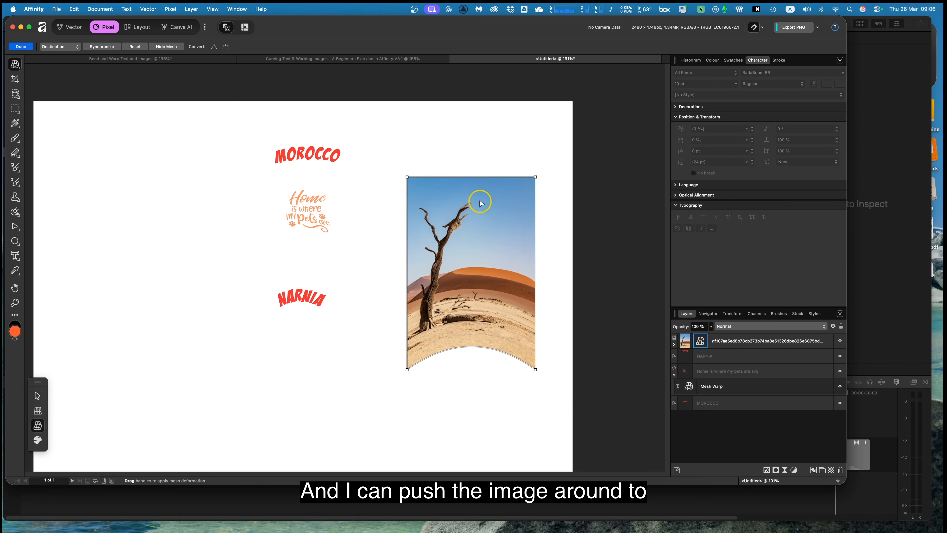
left_click_drag(470, 178, 472, 201)
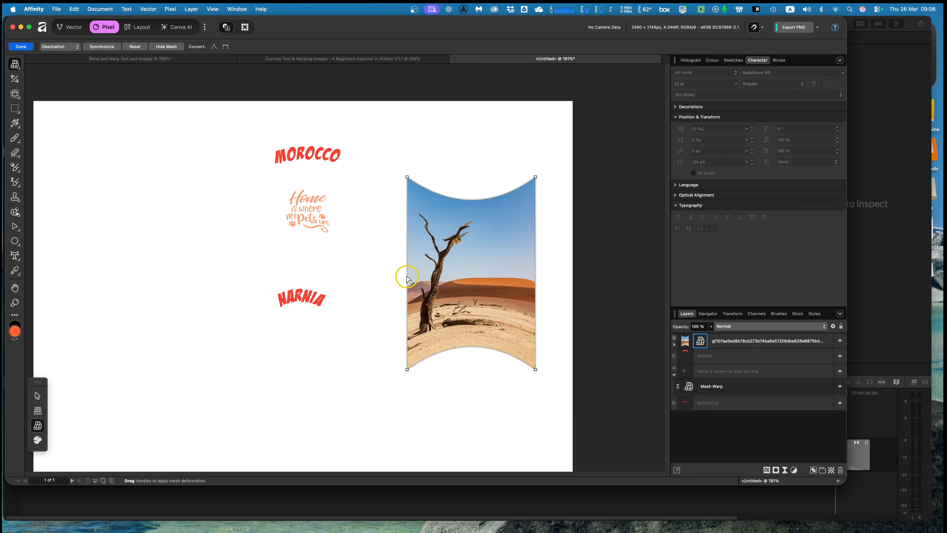
left_click_drag(408, 279, 431, 278)
left_click_drag(535, 277, 513, 277)
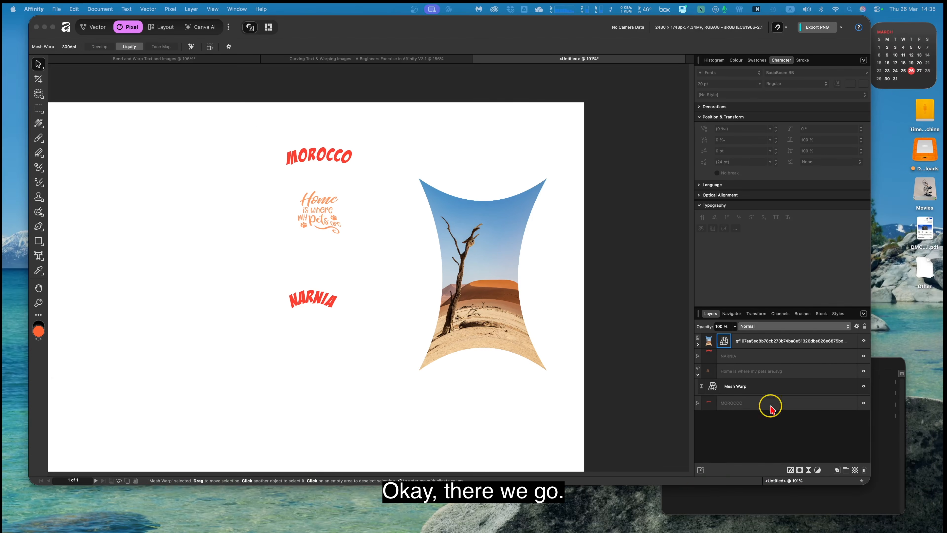
Select the warped desert photo, the NARNIA text and the MOROCCO text in turn to review their shapes and curves
left_click(480, 259)
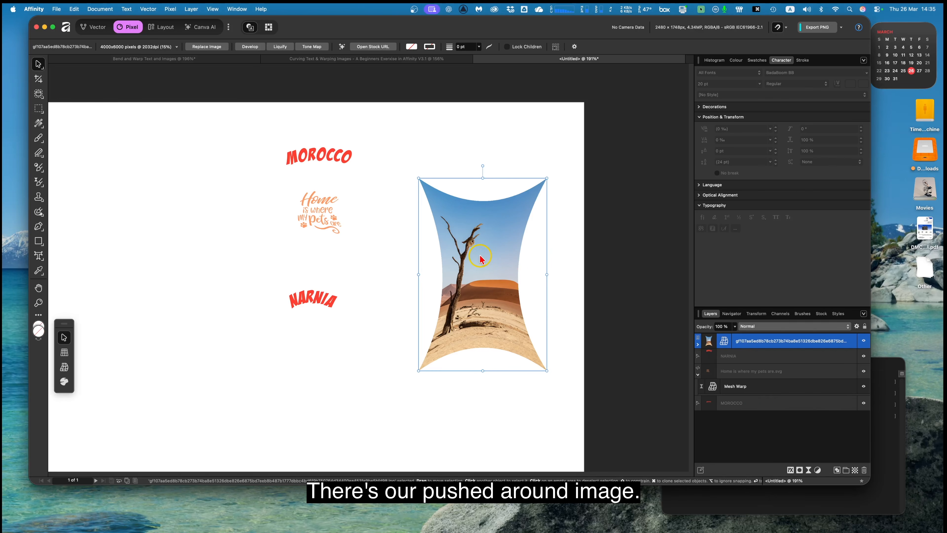
left_click(316, 300)
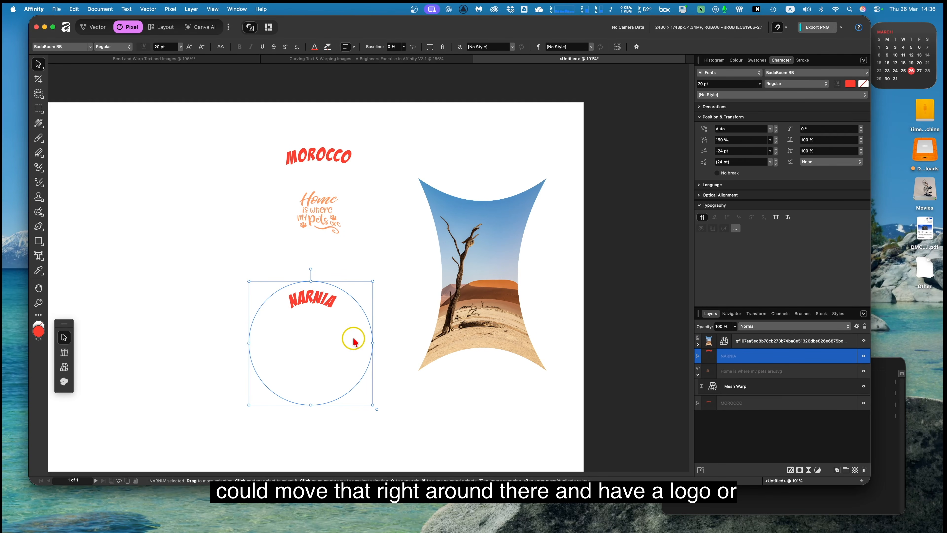
scroll(329, 335, "right", 1)
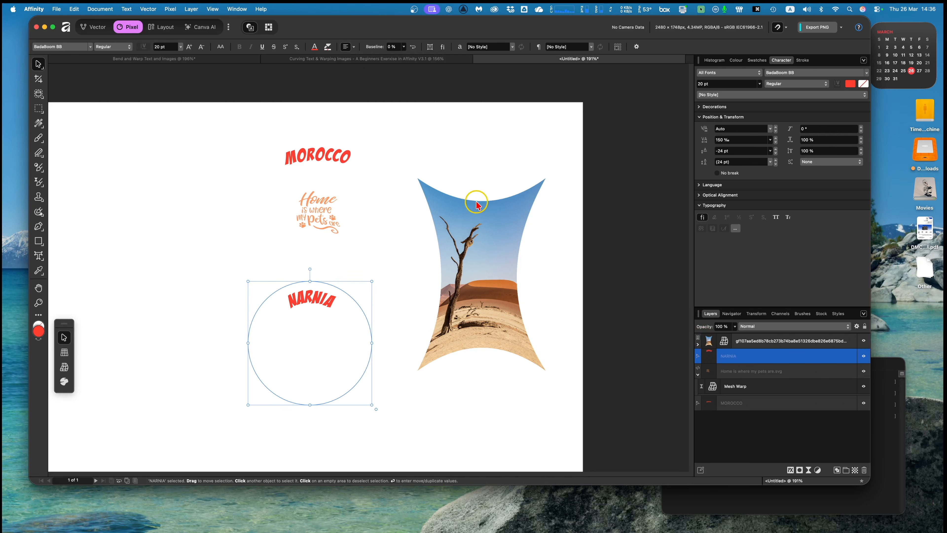
left_click(318, 160)
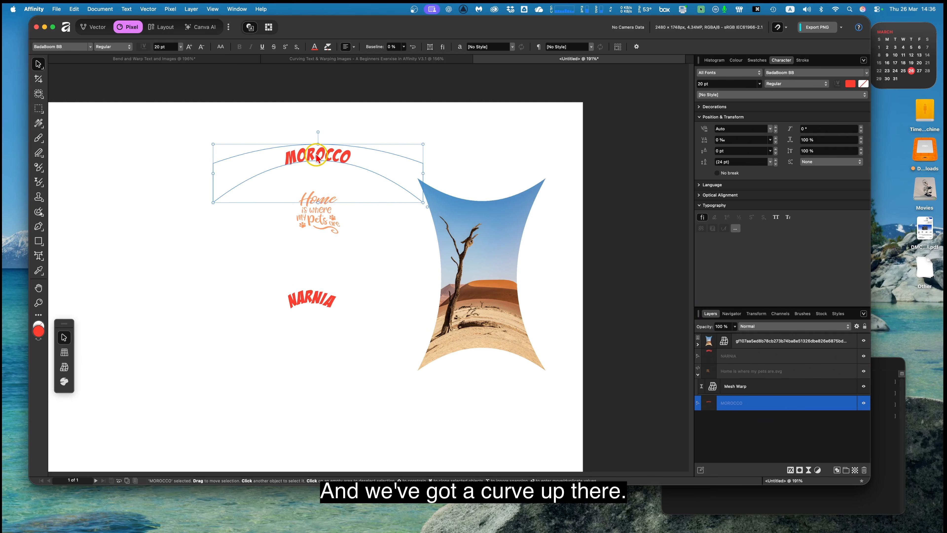